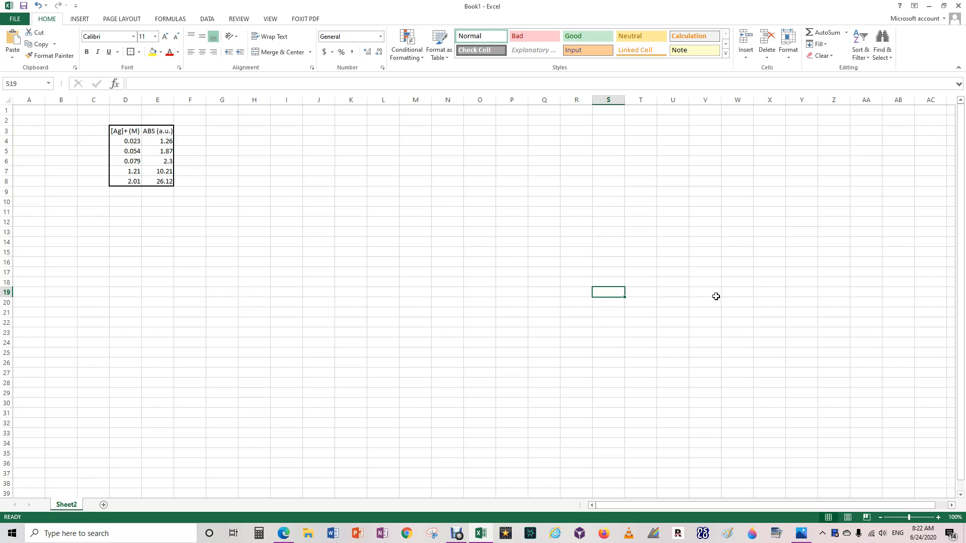
left_click_drag(121, 131, 130, 181)
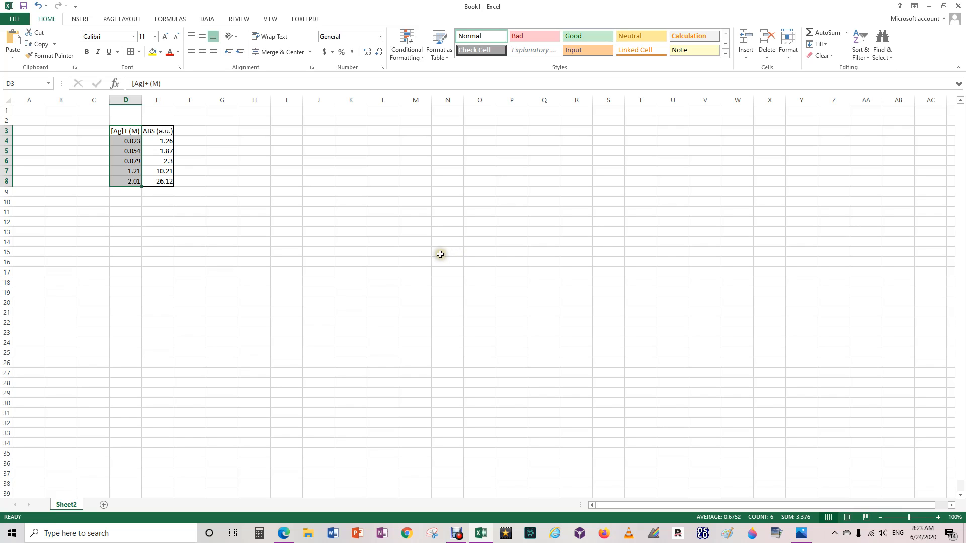
double_click(124, 131)
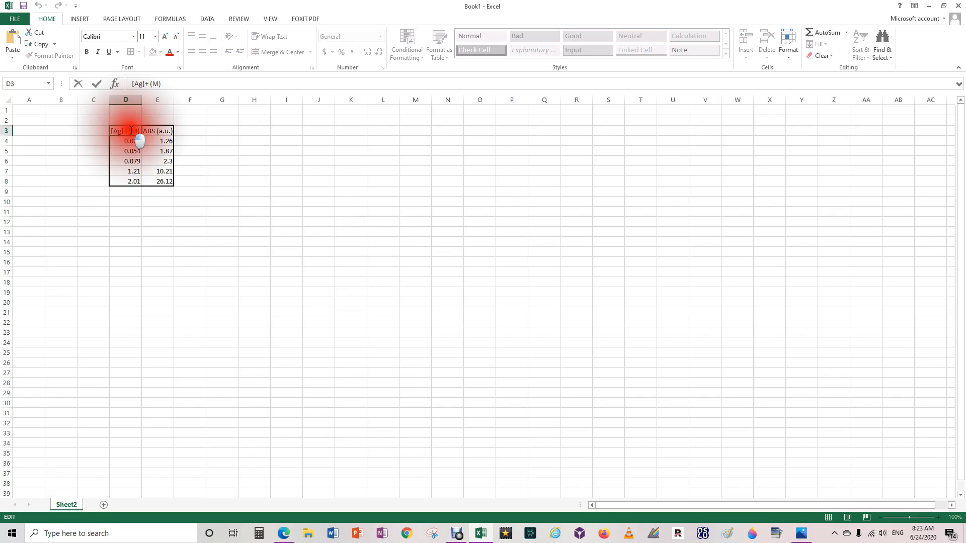
left_click(255, 172)
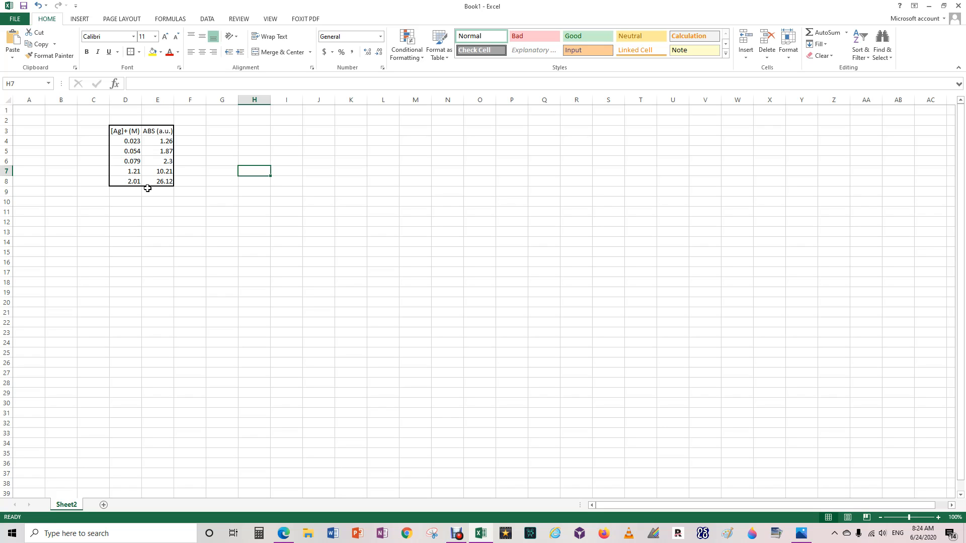
left_click(237, 231)
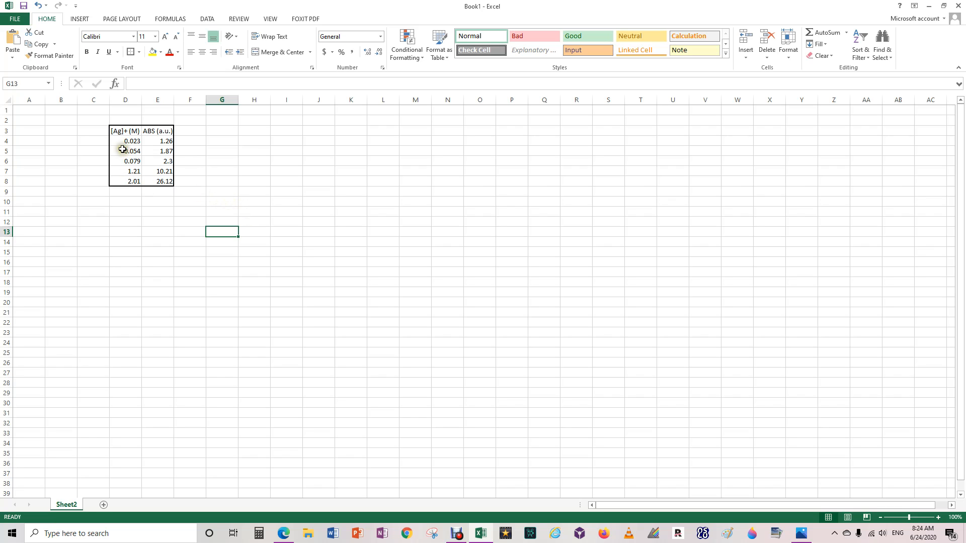
Format the [Ag]+ concentration values in D4:D8 as Scientific with 2 decimal places.
left_click_drag(121, 140, 134, 182)
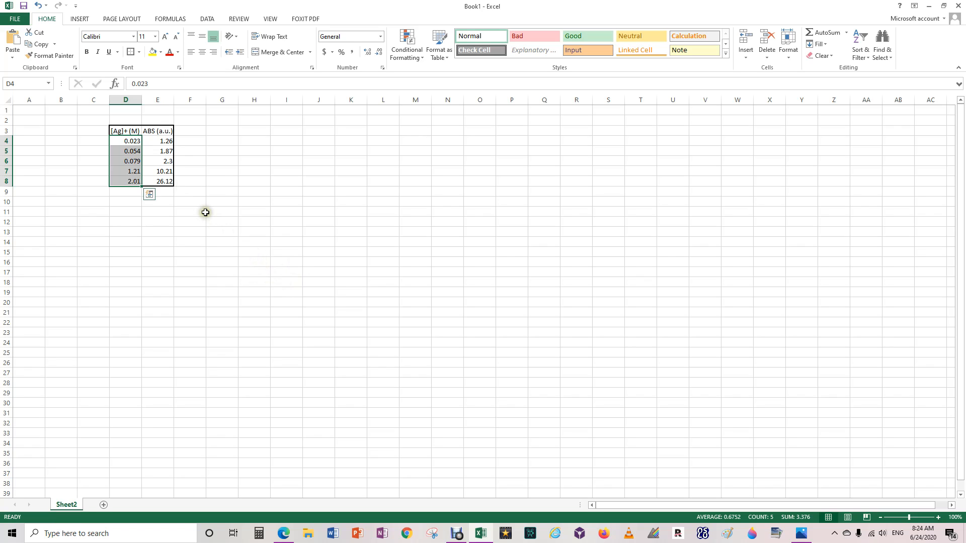
right_click(130, 157)
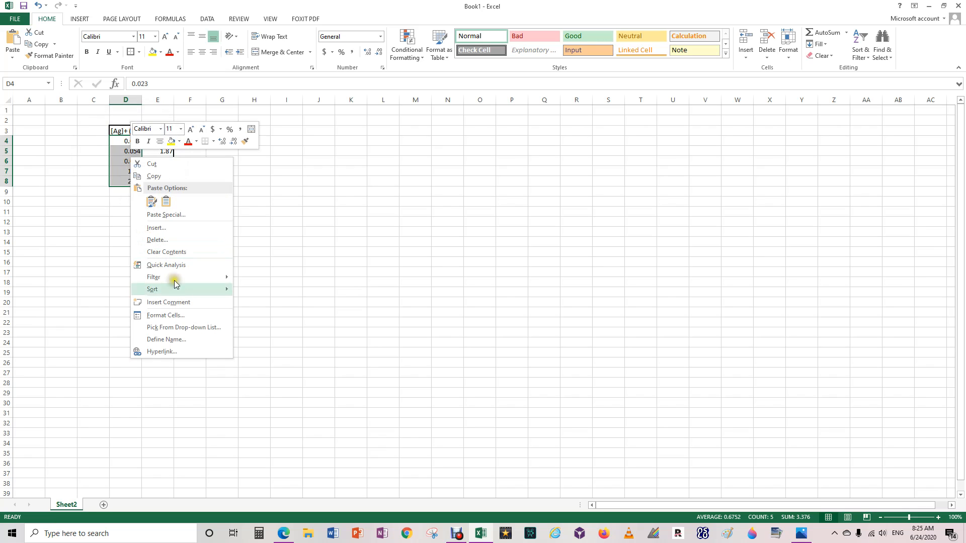
left_click(184, 320)
left_click_drag(218, 199, 357, 164)
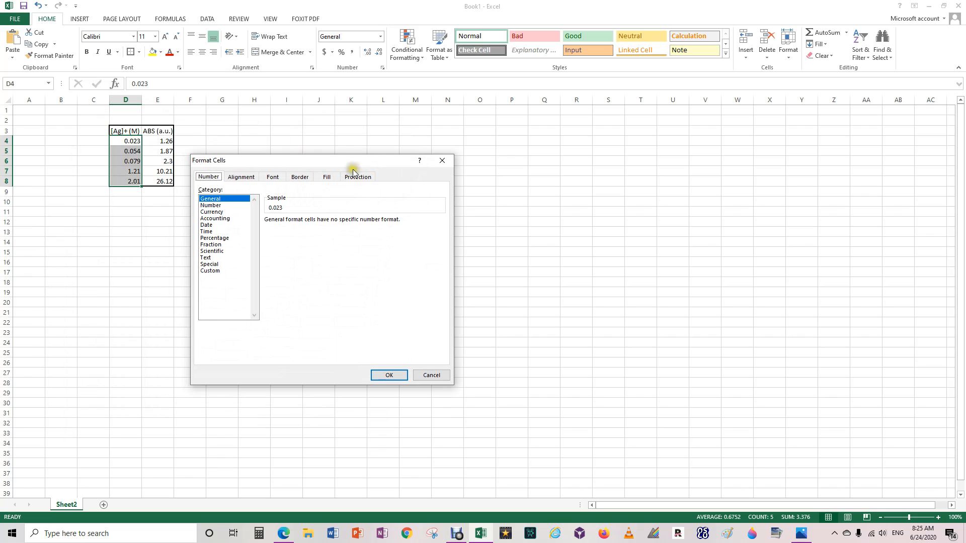
left_click(220, 252)
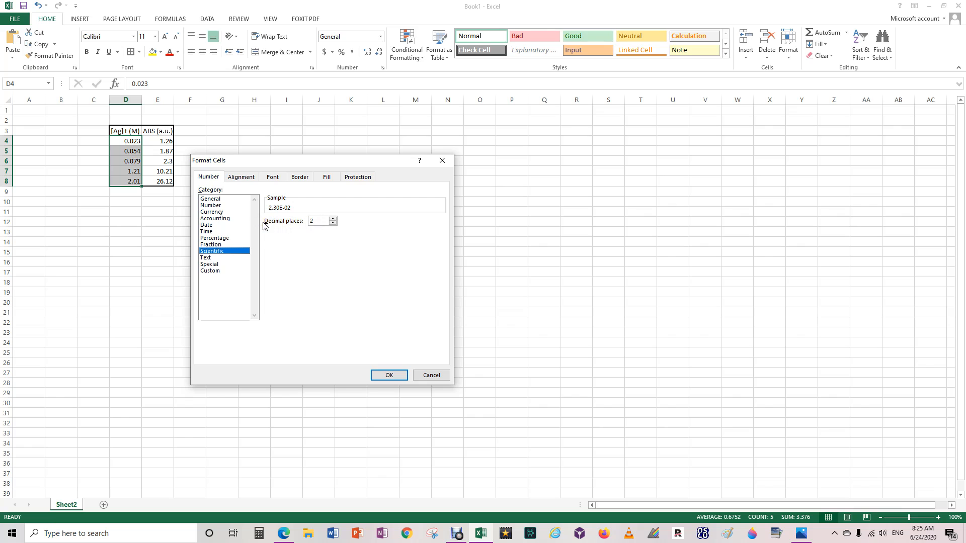
left_click(314, 221)
left_click(316, 221)
left_click(388, 375)
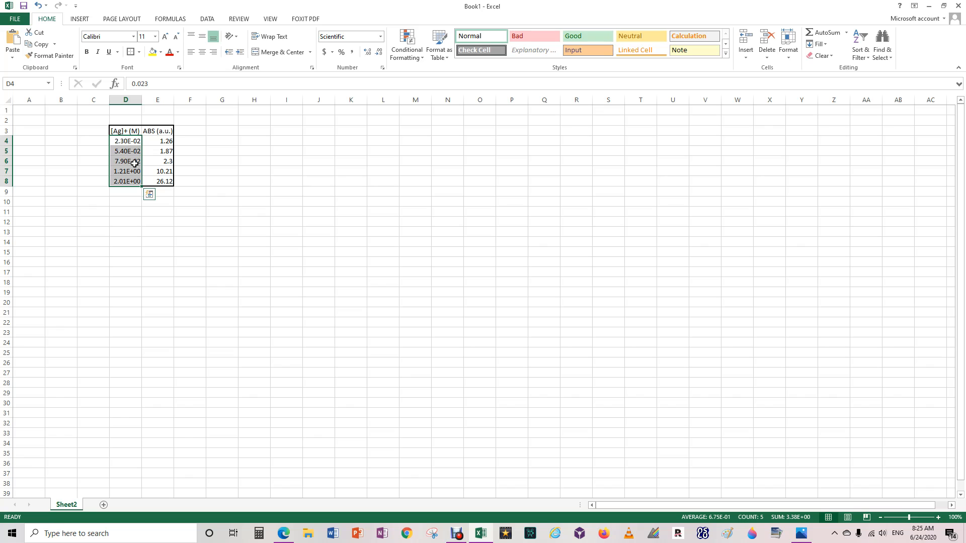
left_click(157, 142)
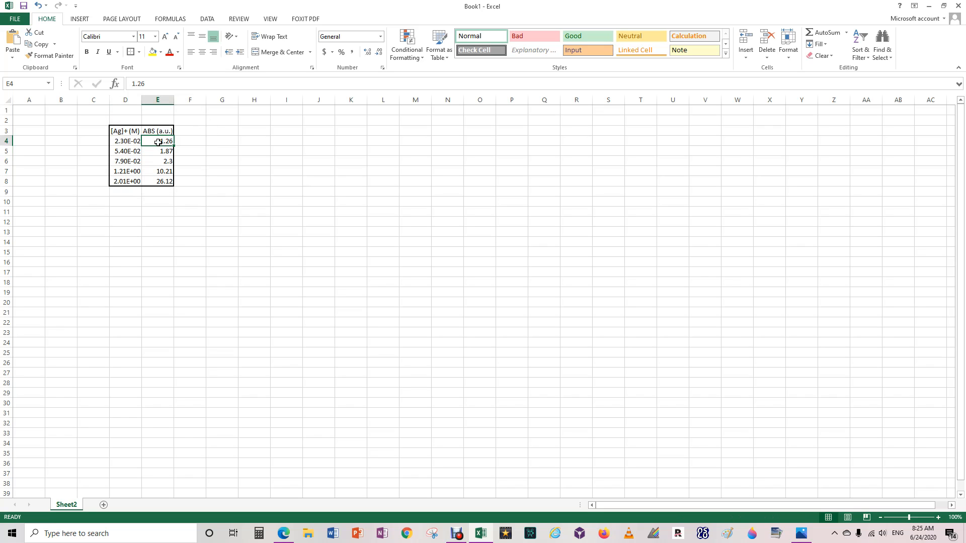
left_click(159, 182)
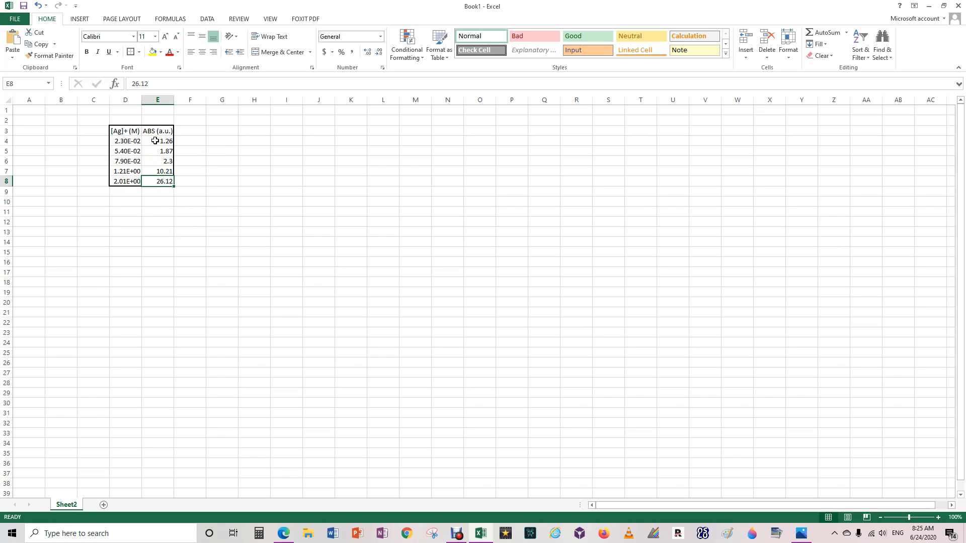
left_click_drag(155, 139, 162, 181)
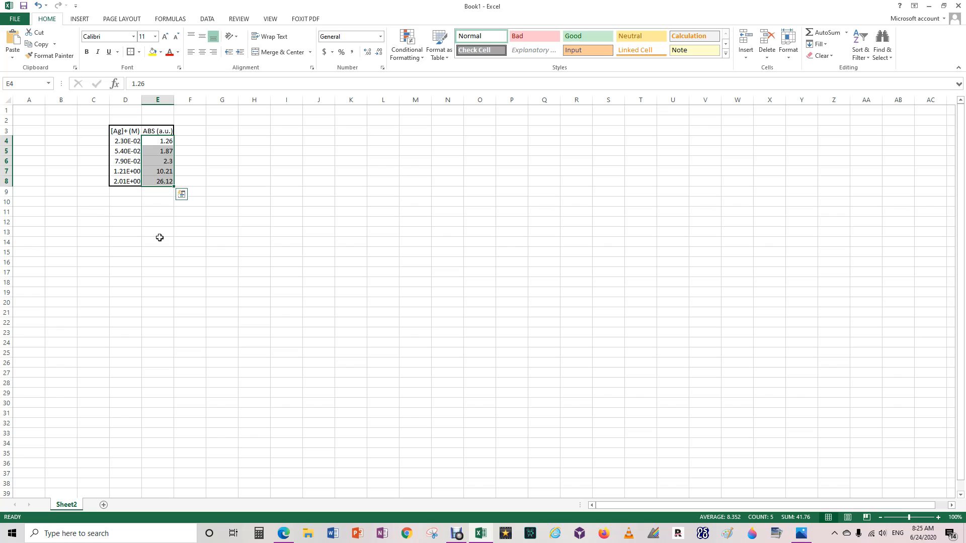
Enter 2.30 in empty cell I5 as a test of the General format, and clear the cell.
left_click(290, 151)
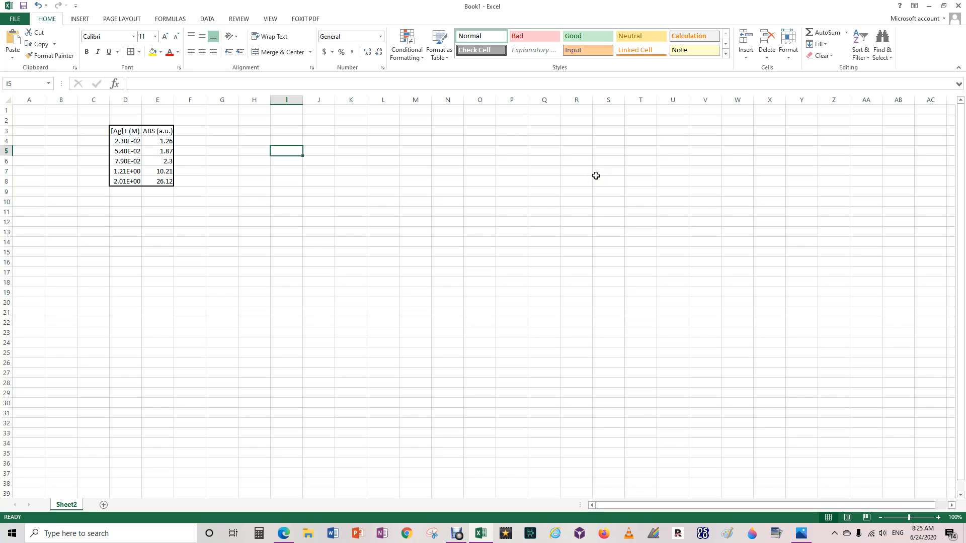
type("2.30")
key("Return")
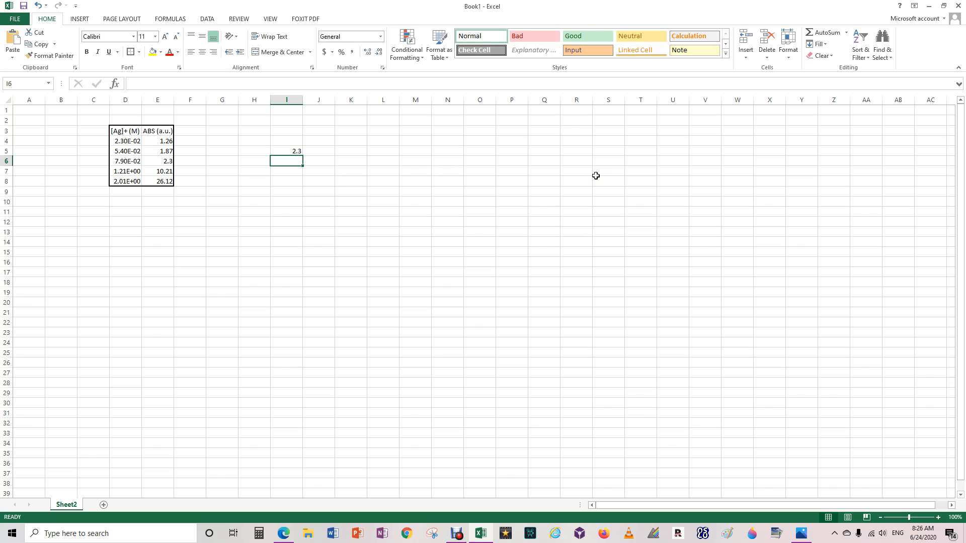
left_click(288, 153)
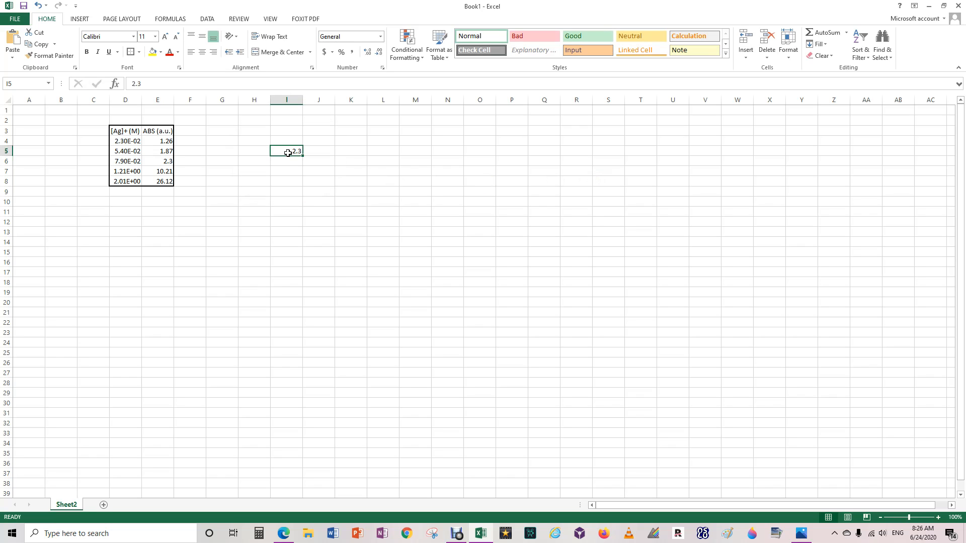
Try the Scientific format with 2 decimal places on the absorbance values in E4:E8, and undo it.
left_click(157, 146)
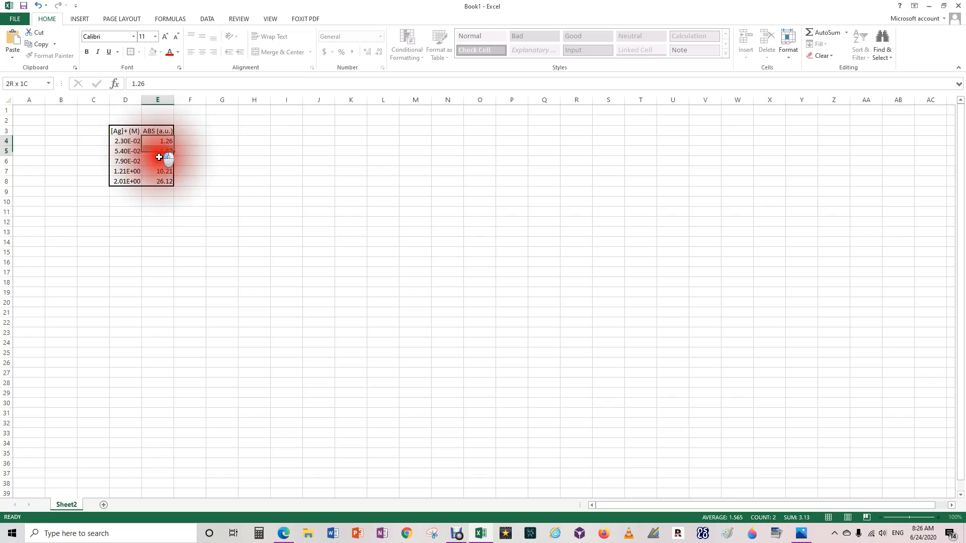
left_click_drag(157, 149, 161, 183)
right_click(158, 161)
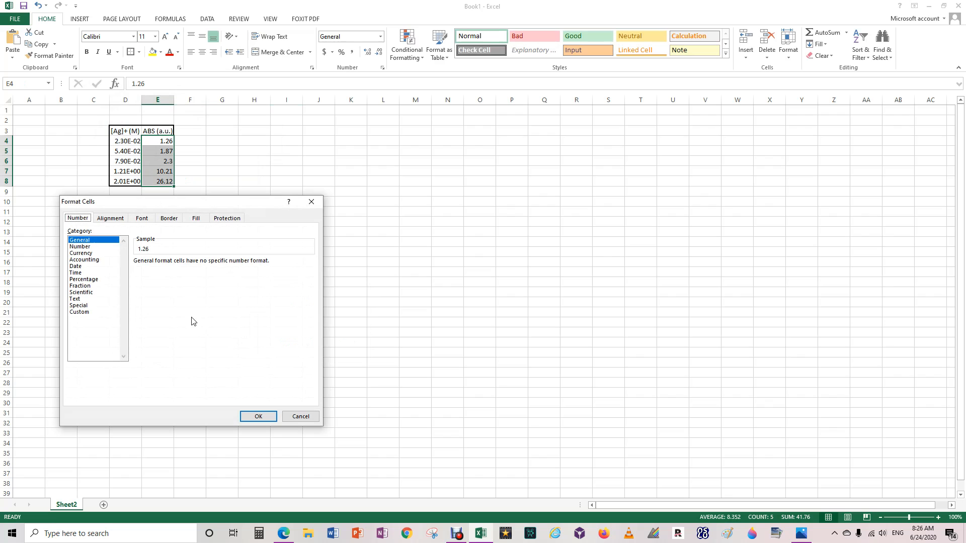
left_click_drag(244, 204, 456, 135)
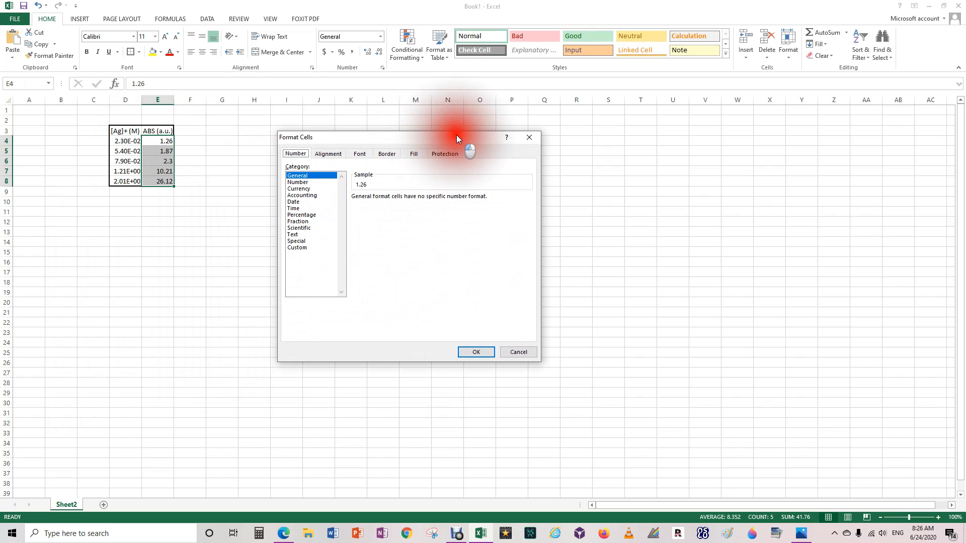
left_click(308, 228)
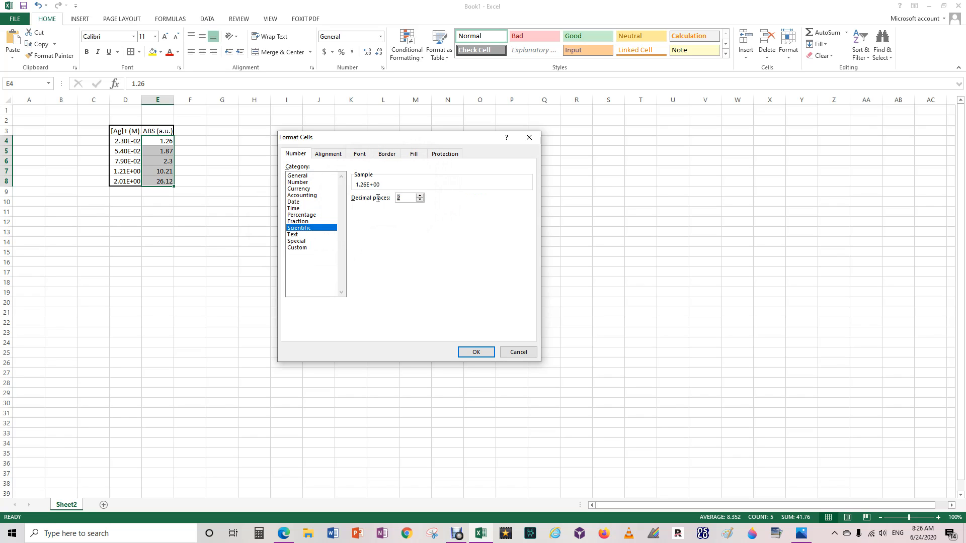
left_click(476, 353)
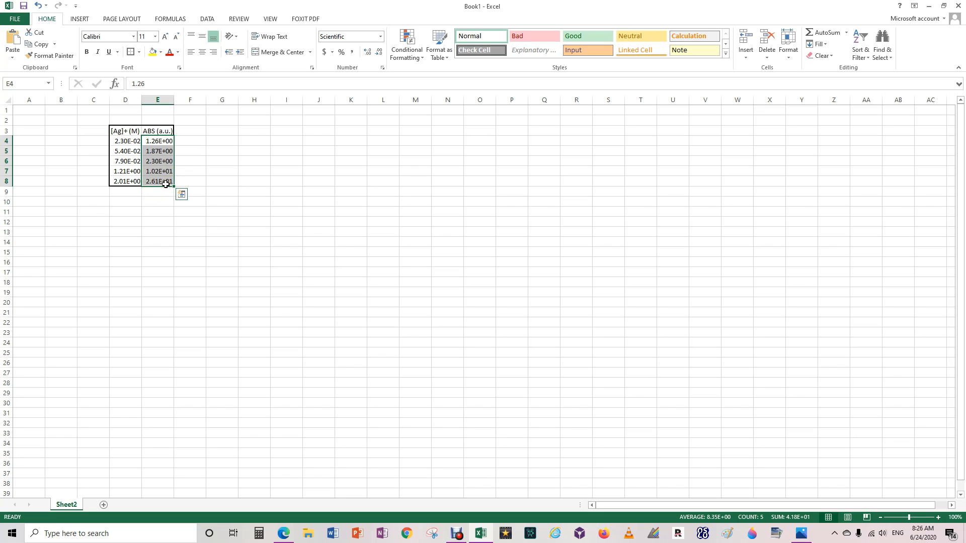
key("ctrl+z")
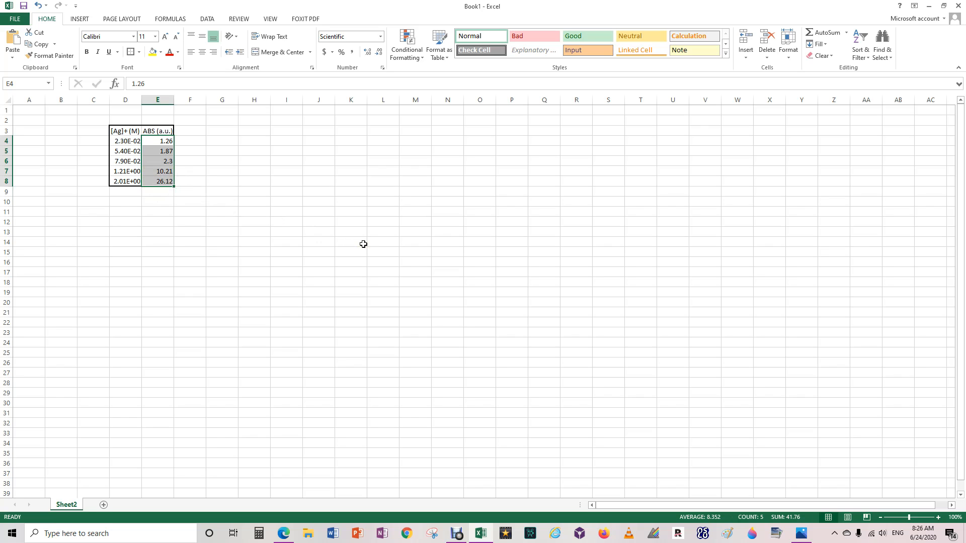
Format the absorbance values in E4:E8 as Number with 2 decimal places.
right_click(162, 157)
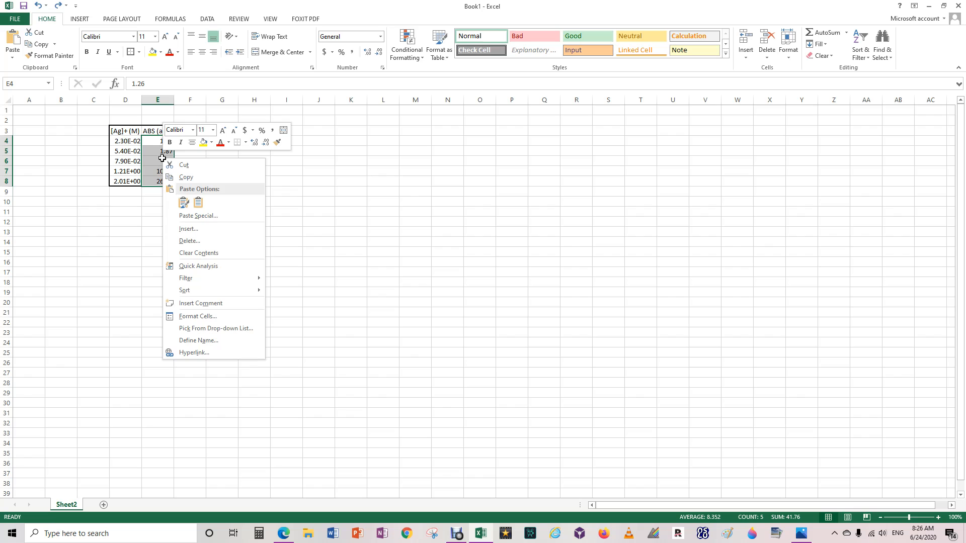
left_click(211, 315)
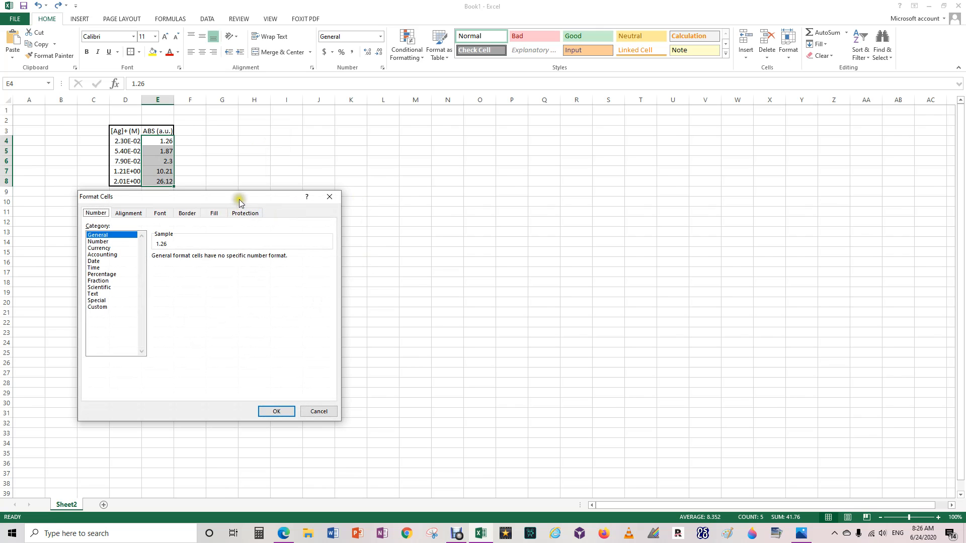
left_click_drag(239, 203, 430, 137)
left_click(299, 182)
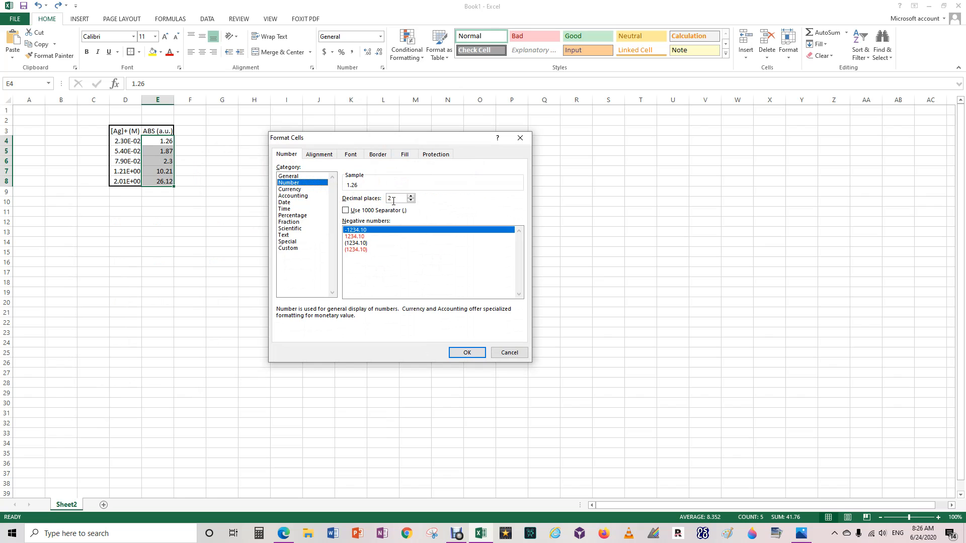
left_click(469, 353)
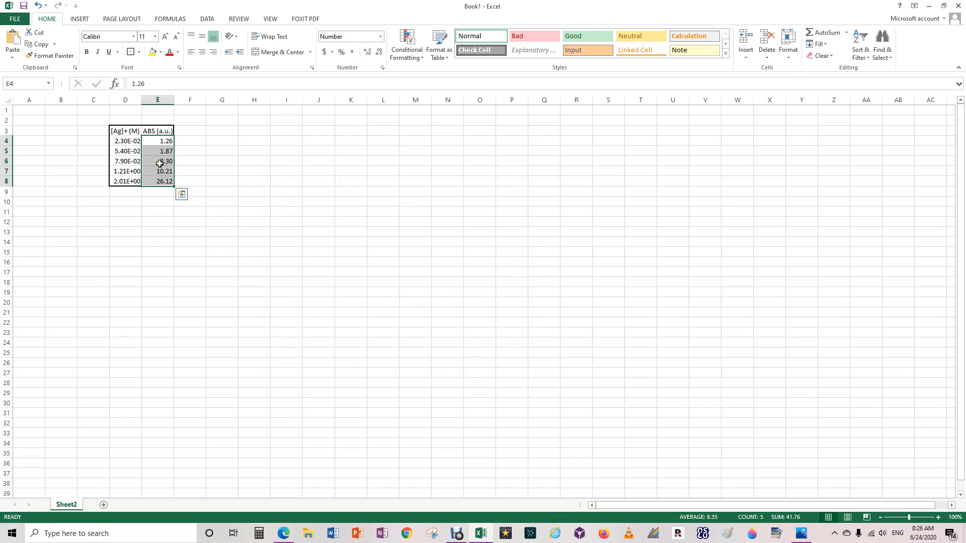
left_click(258, 183)
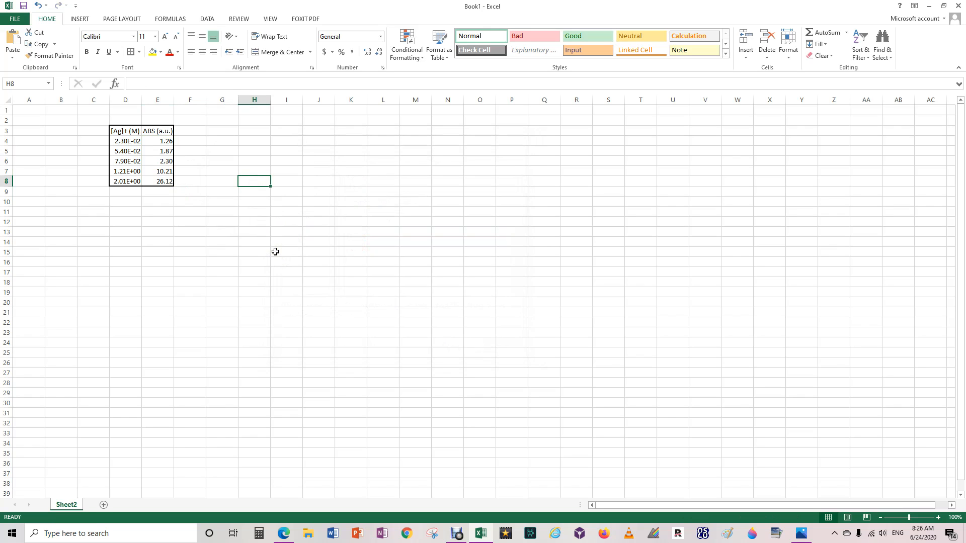
Insert a markers-only scatter chart of the data in D4:E8 and move it closer to the data table.
left_click_drag(122, 141, 161, 181)
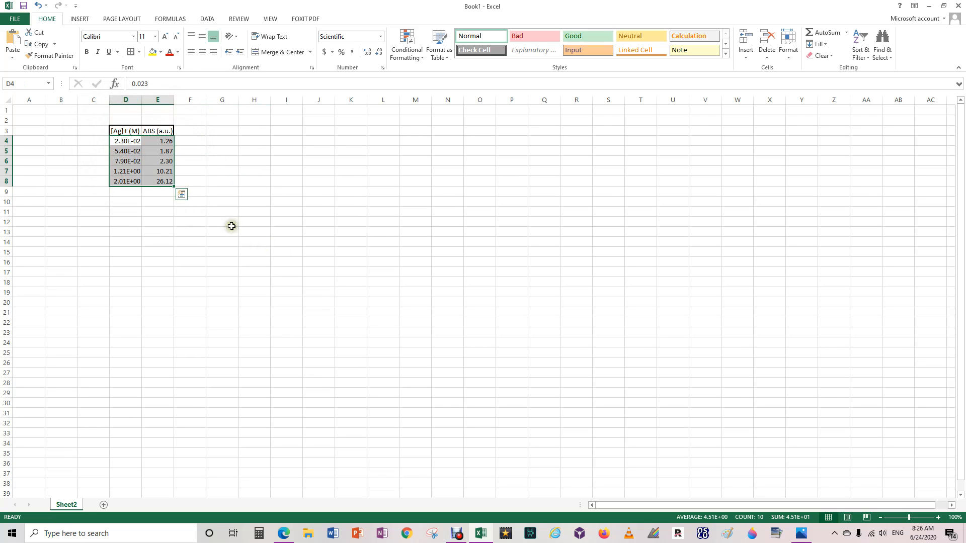
left_click(81, 19)
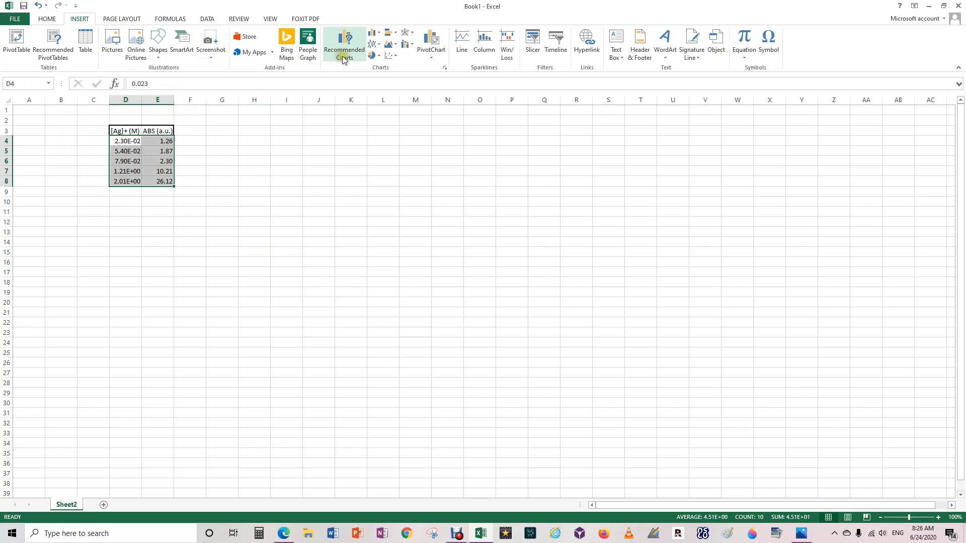
left_click(390, 56)
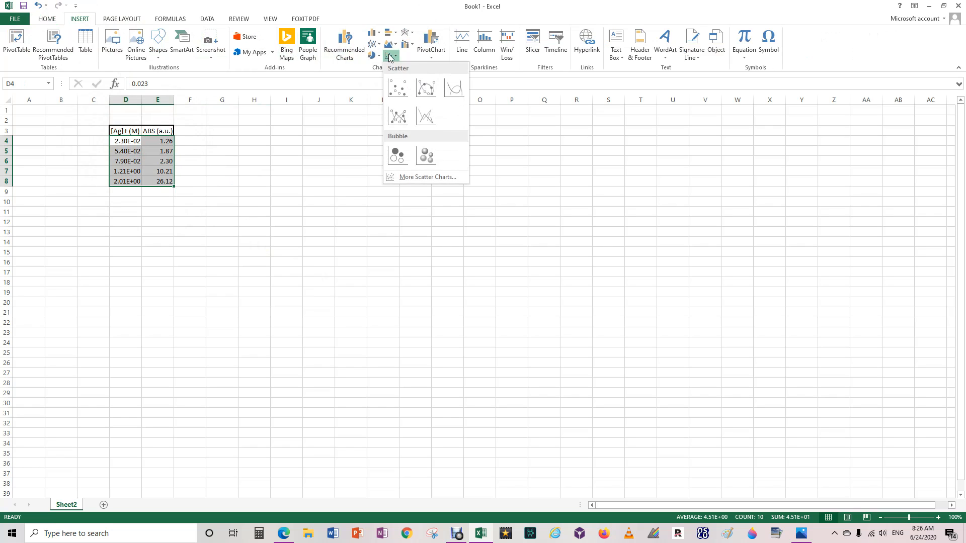
left_click(395, 88)
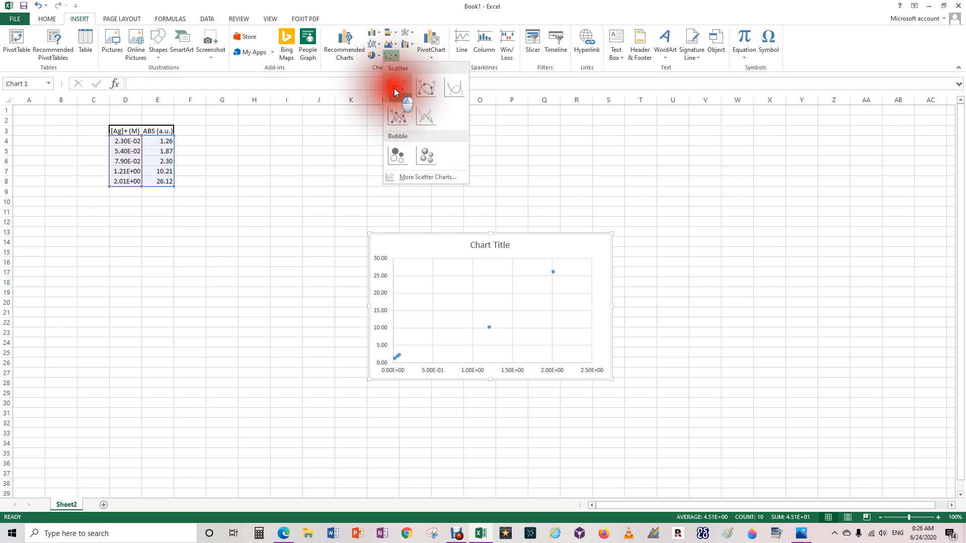
left_click(431, 243)
left_click_drag(431, 244, 373, 178)
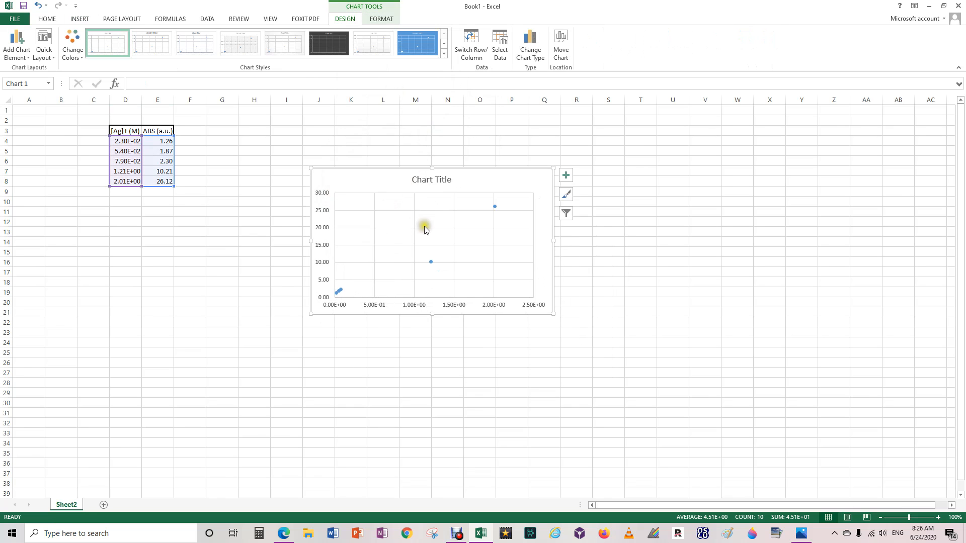
Delete the vertical and horizontal gridlines from the scatter chart.
right_click(414, 234)
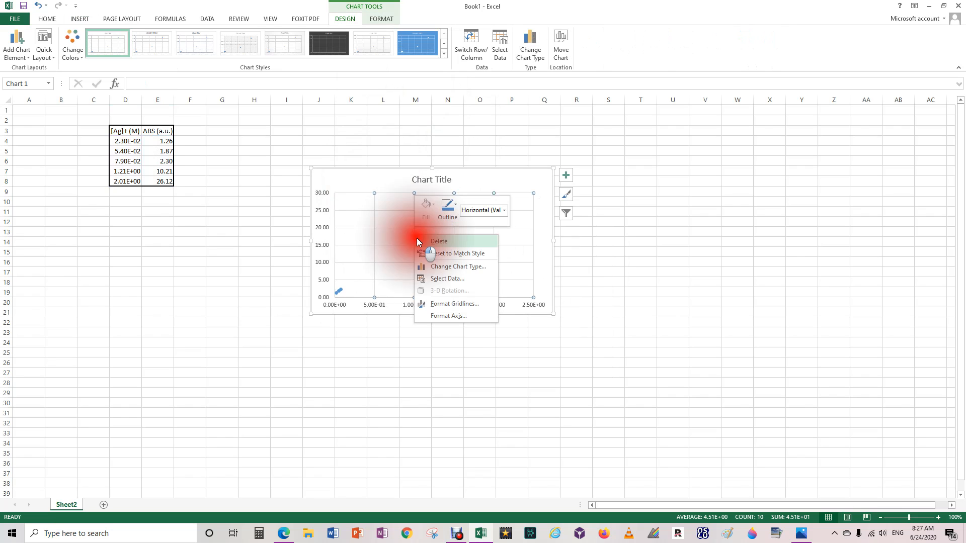
right_click(441, 247)
left_click(463, 251)
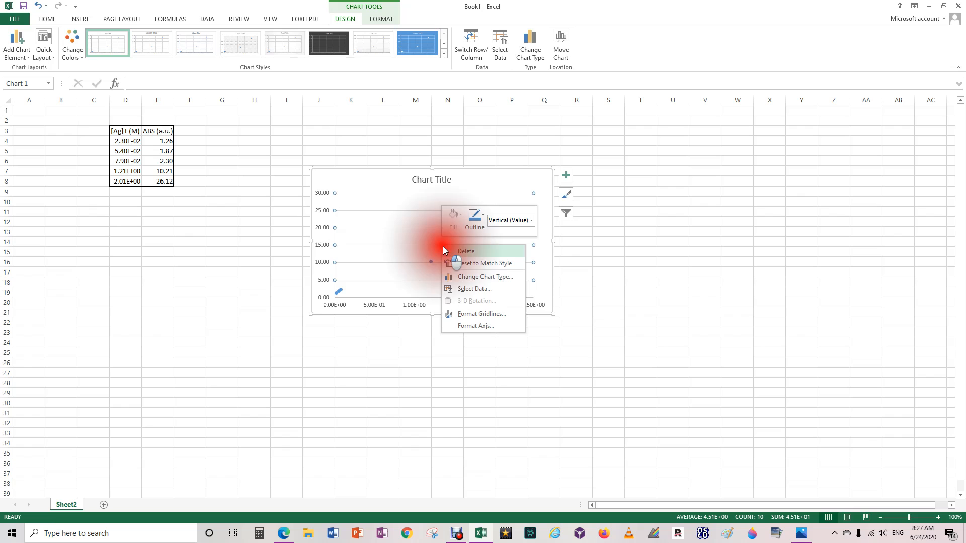
Enlarge the chart to span about columns H to S and rows 3 to 26, and shrink its plot area from the lower-left corner.
left_click(557, 320)
left_click_drag(557, 320, 610, 366)
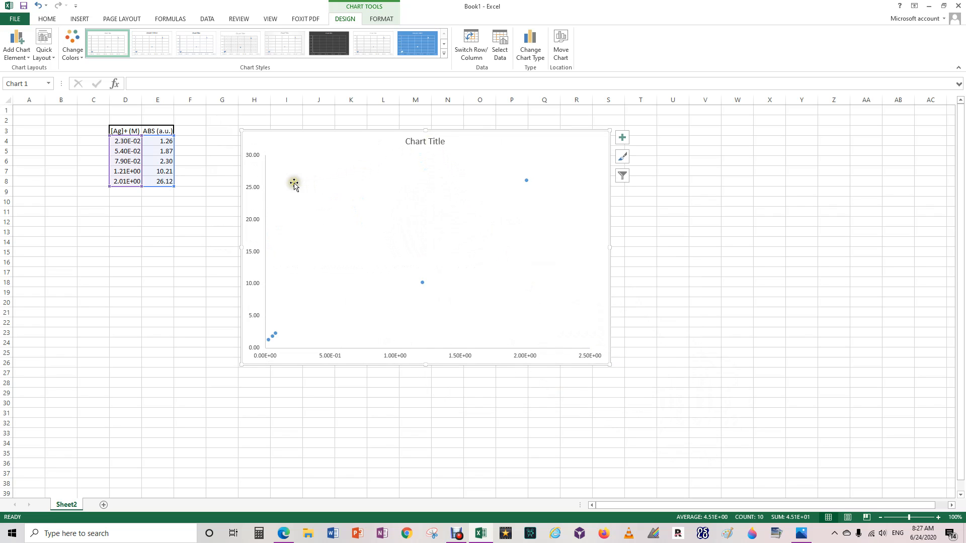
left_click_drag(265, 348, 295, 333)
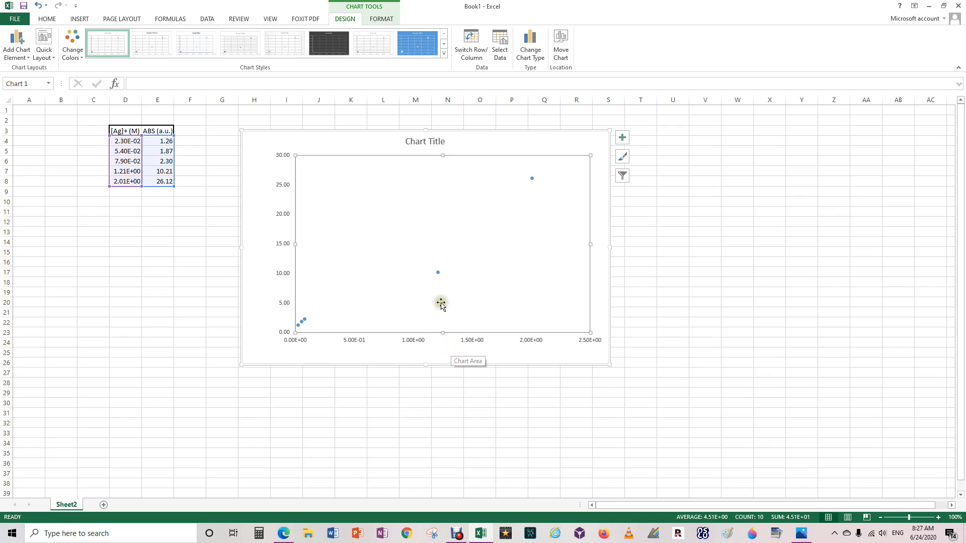
Add a linear trendline to the scatter data, displaying its equation and R-squared value on the chart.
left_click(438, 274)
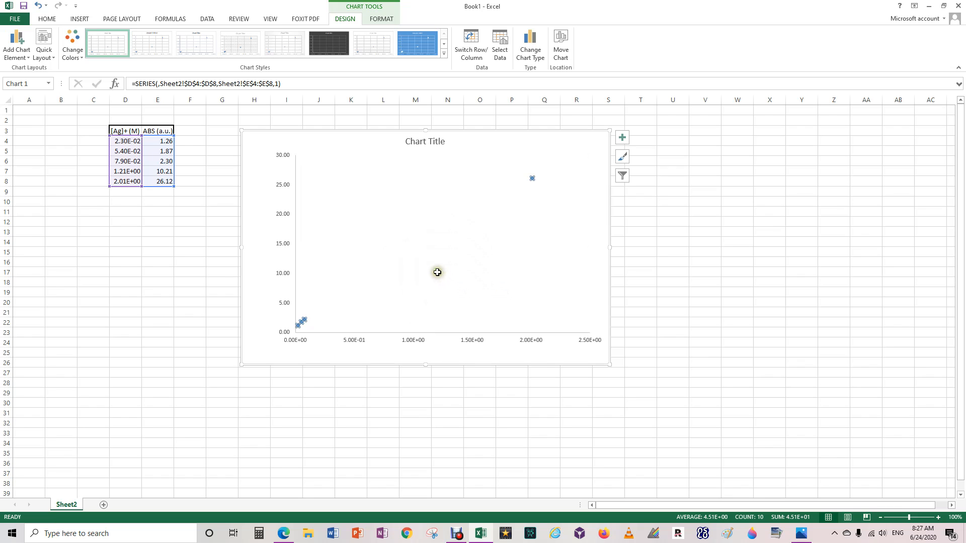
right_click(437, 273)
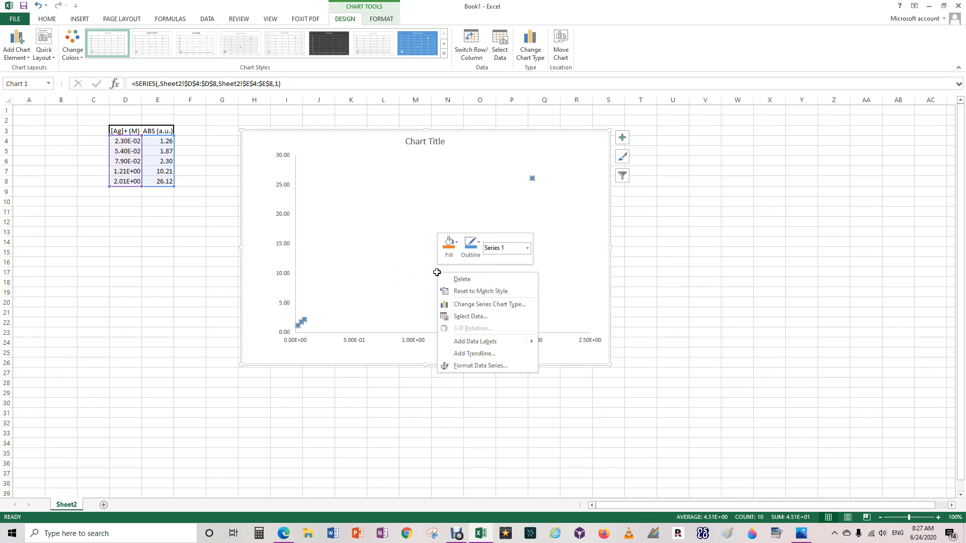
left_click(468, 354)
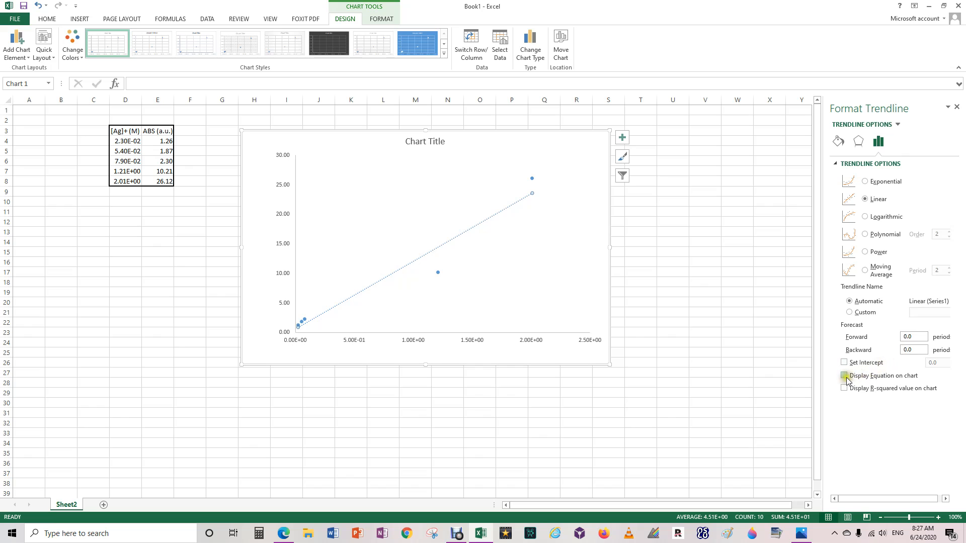
left_click(845, 376)
left_click(844, 389)
Set the trendline equation label's font size to 15 and place the label in the empty area above the trendline.
left_click_drag(510, 191, 463, 193)
left_click(425, 173)
left_click(427, 170)
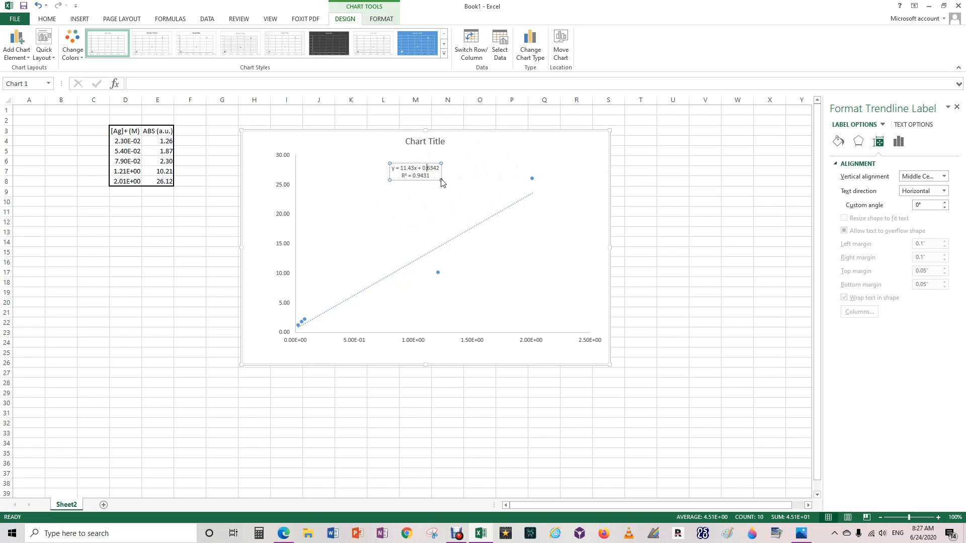
left_click_drag(442, 180, 345, 143)
left_click(419, 171)
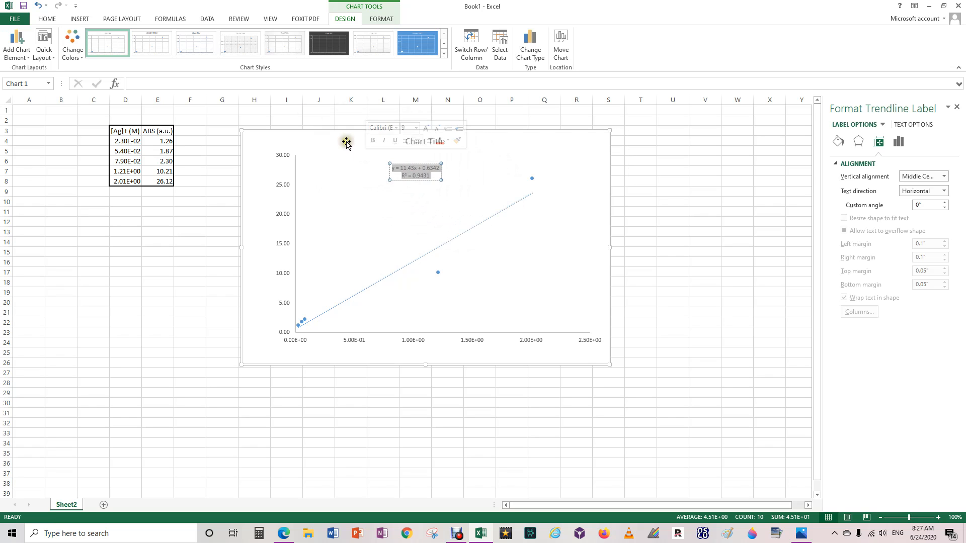
left_click(47, 19)
left_click(145, 33)
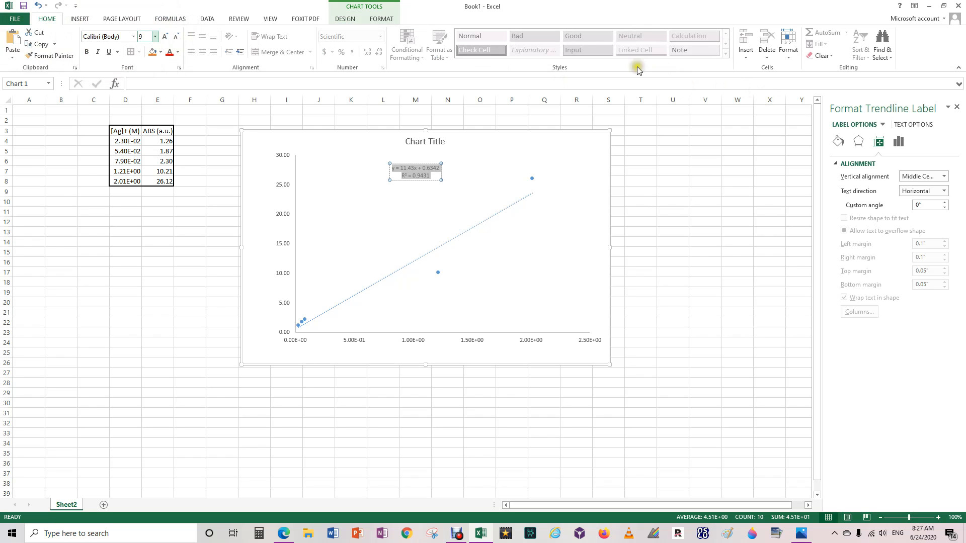
left_click(132, 35)
key("Return")
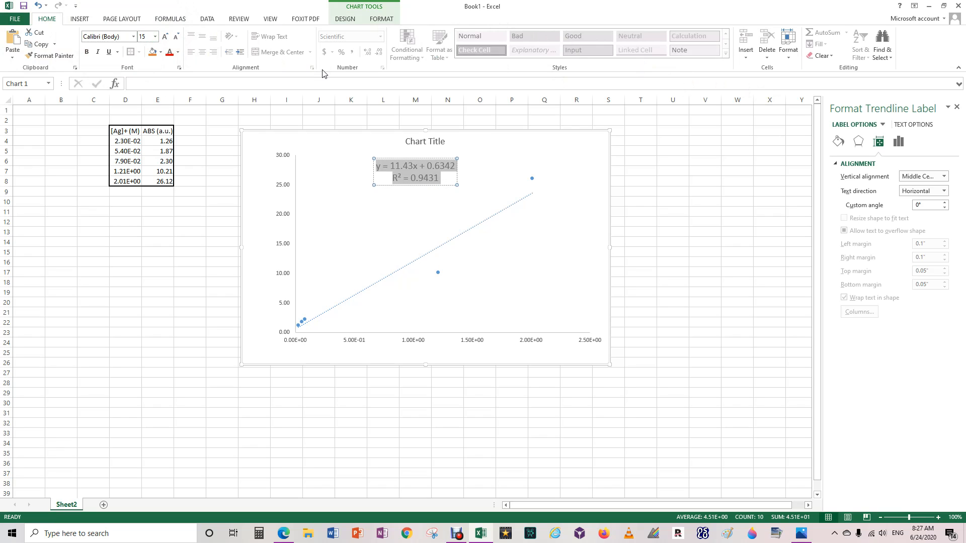
left_click_drag(435, 159, 438, 179)
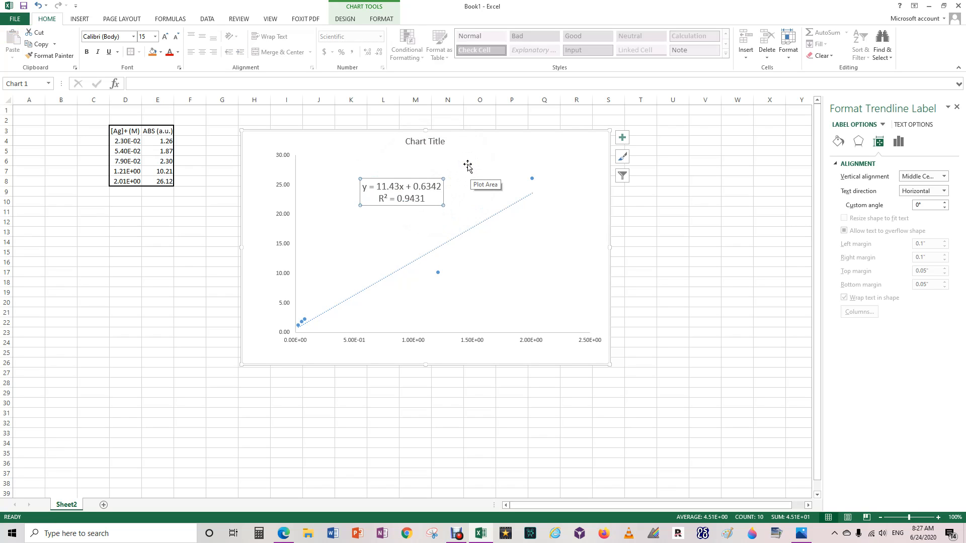
Try changing the chart to a scatter with smooth lines and no markers, and undo the change.
left_click(452, 359)
right_click(121, 144)
key("Escape")
left_click(80, 19)
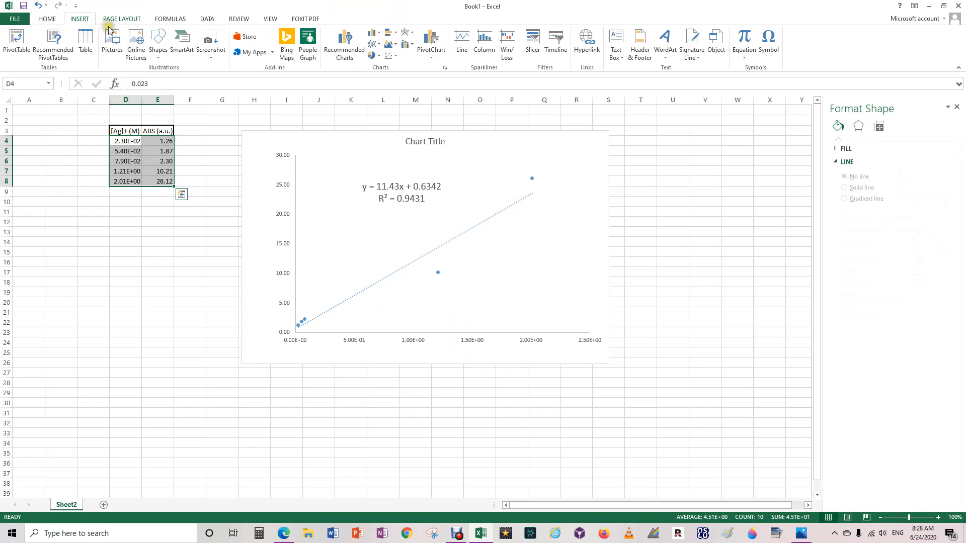
left_click_drag(453, 145, 635, 146)
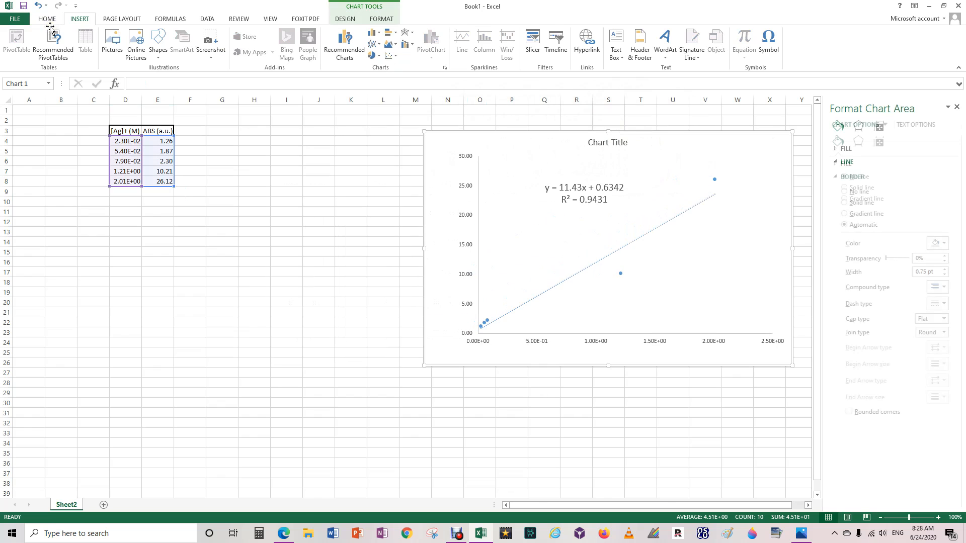
left_click(391, 55)
left_click(454, 88)
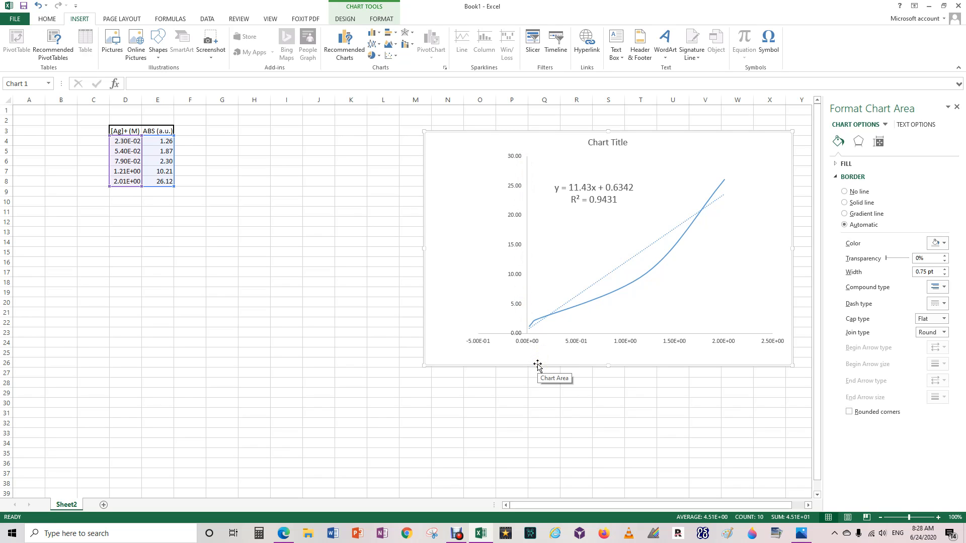
key("ctrl+z")
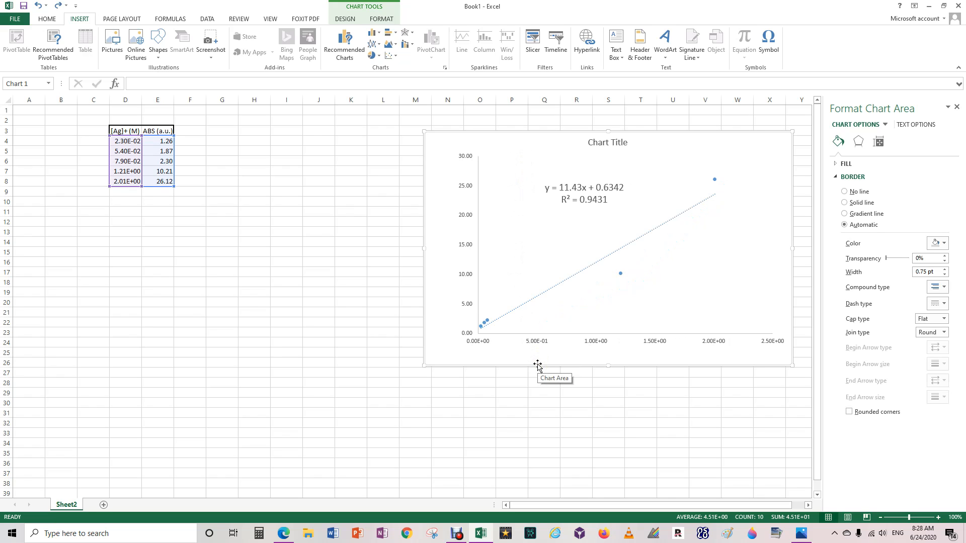
Move the chart closer to the data table and replace its title with "Beer's Law Plot for Ag+ by using concentration vs. Aborbance".
left_click_drag(443, 173, 289, 148)
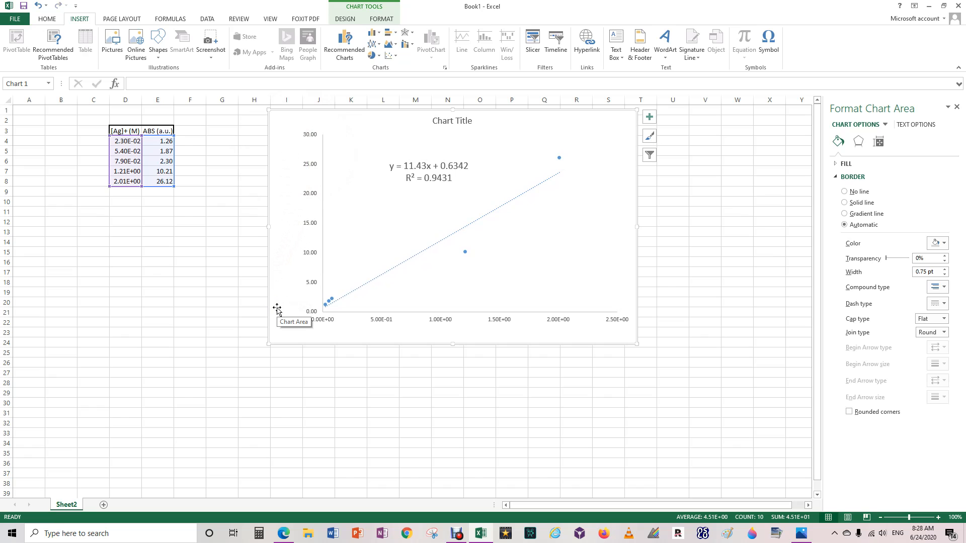
left_click(436, 120)
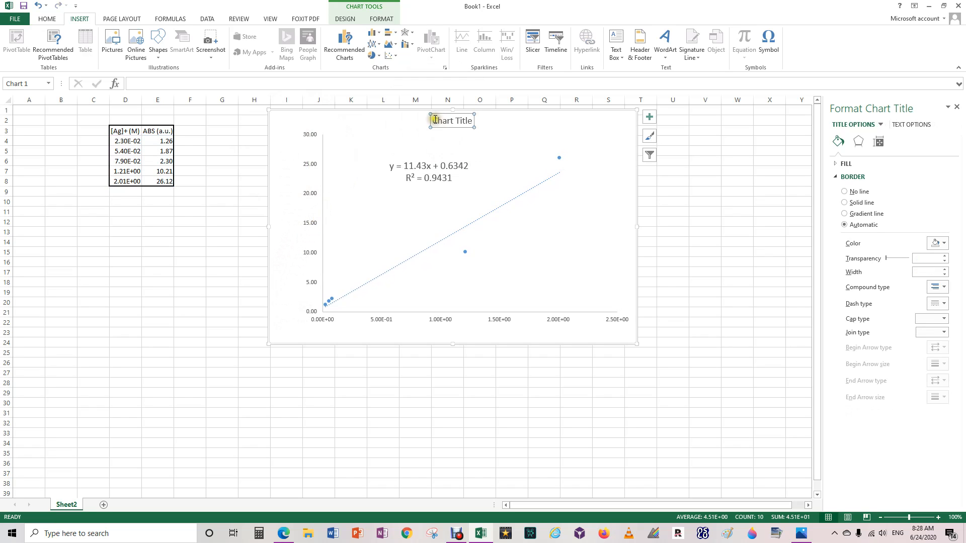
left_click_drag(436, 120, 491, 121)
key("Delete")
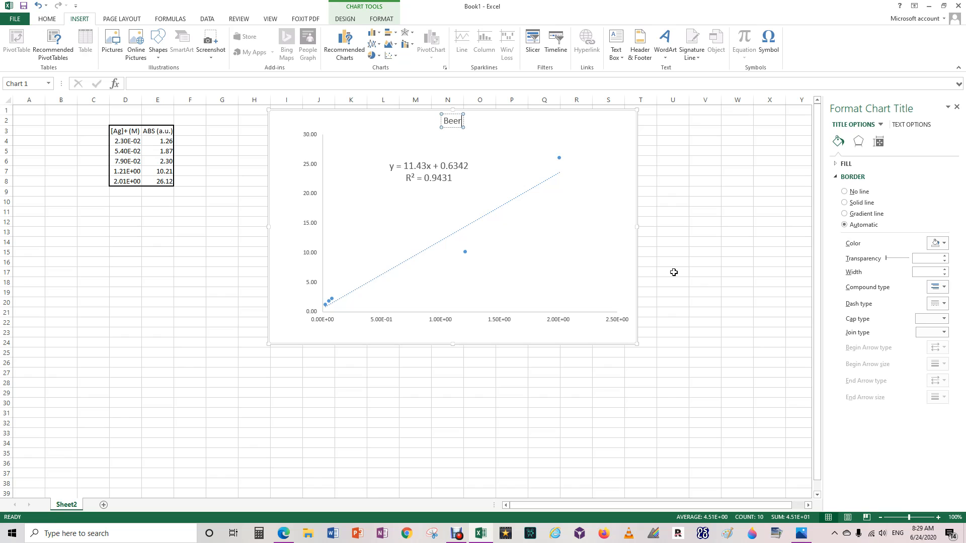
type("aw Plot for Ag")
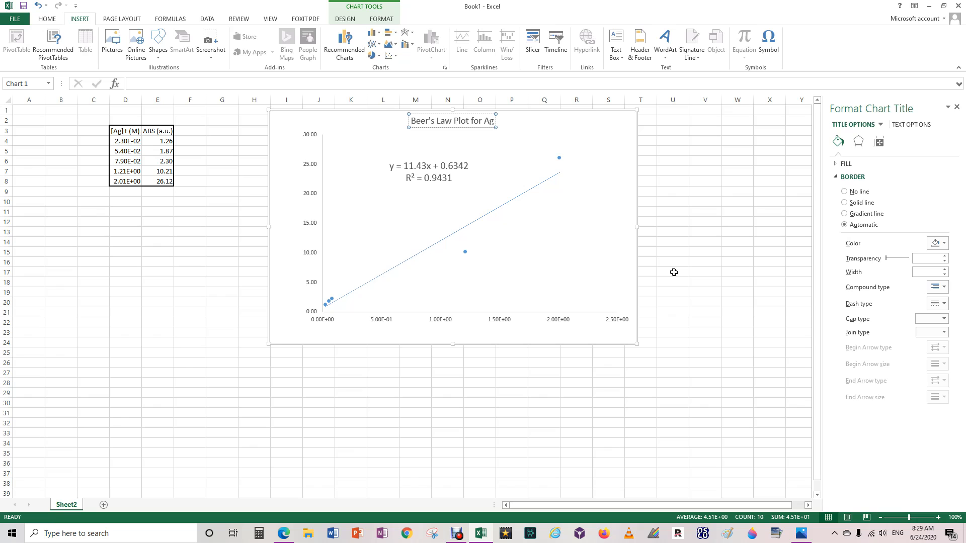
type("+")
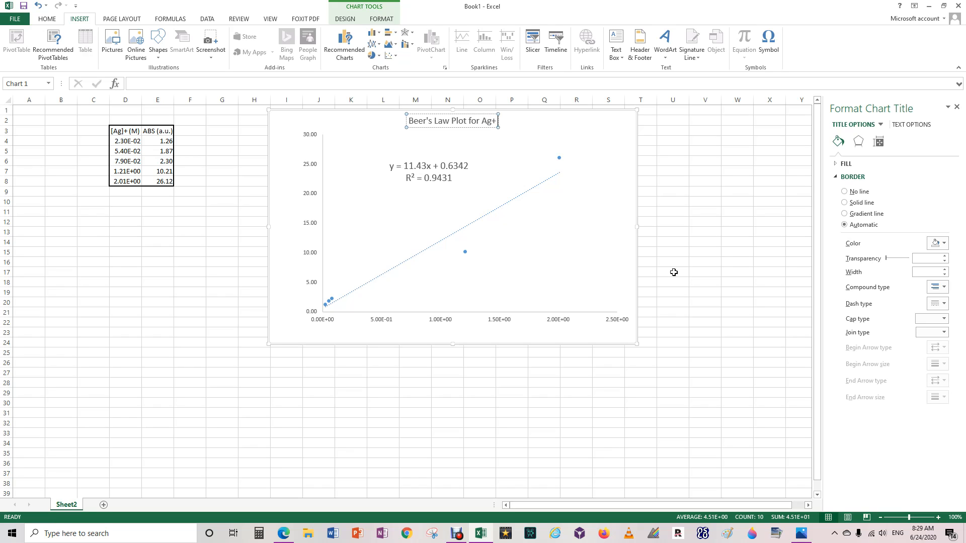
type("by using")
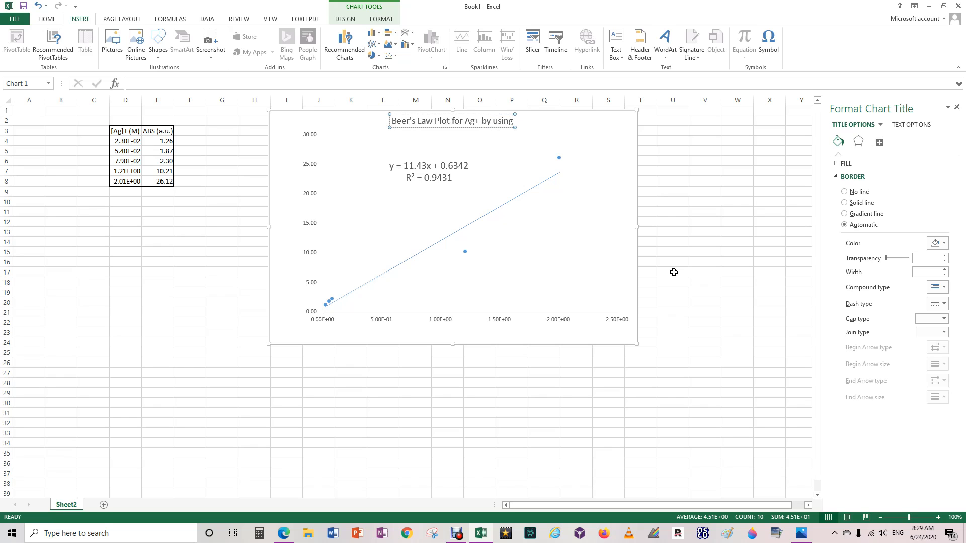
type(" concentration vs. Aborbance")
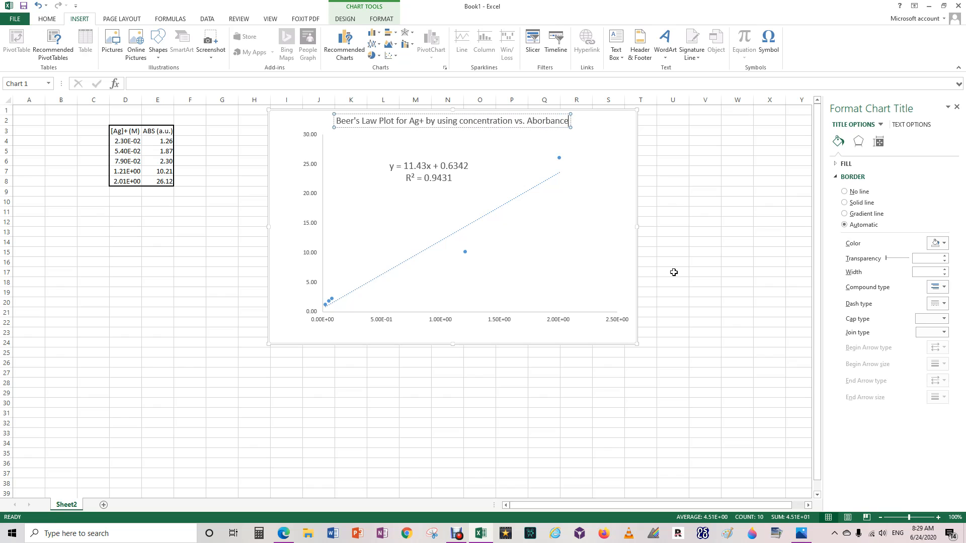
left_click(628, 134)
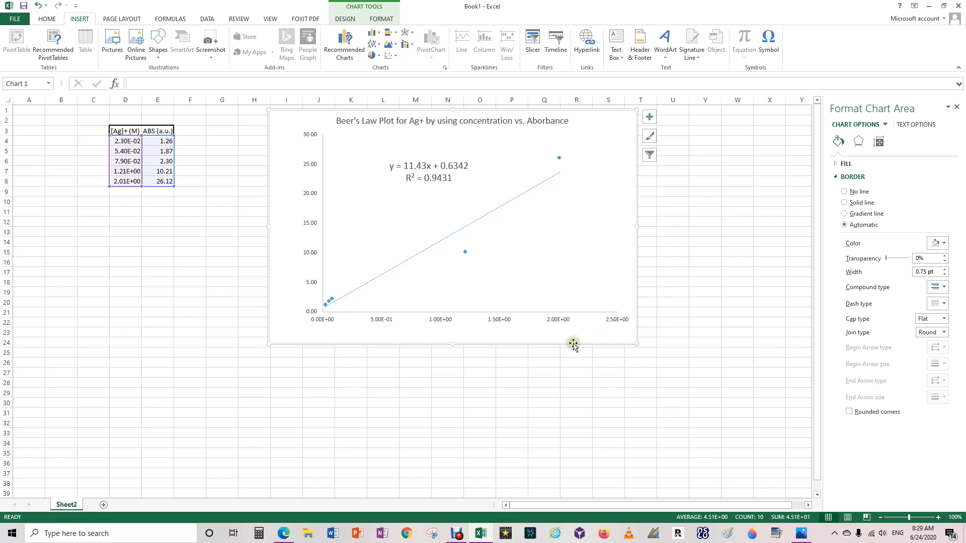
Add a primary horizontal axis title to the chart reading "Conocentration (M)".
left_click(503, 336)
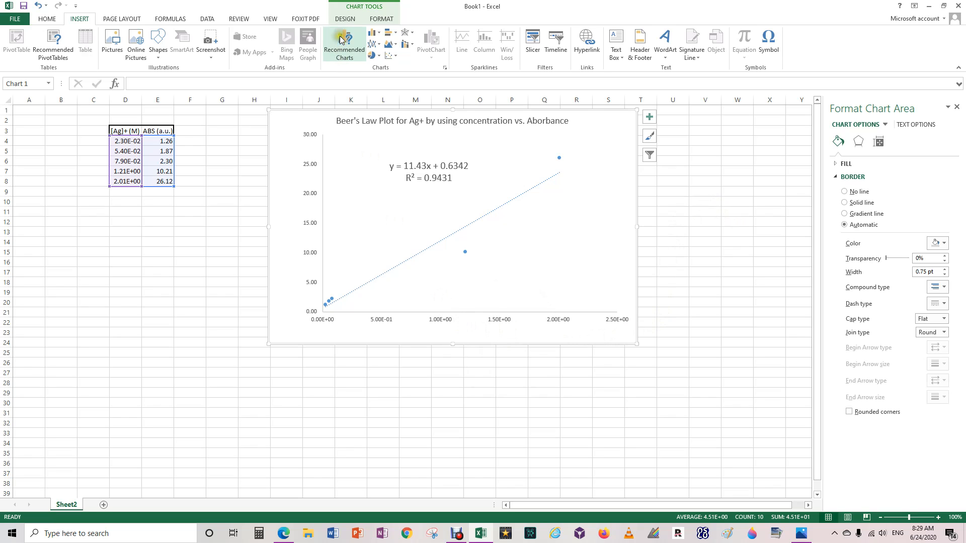
left_click(344, 19)
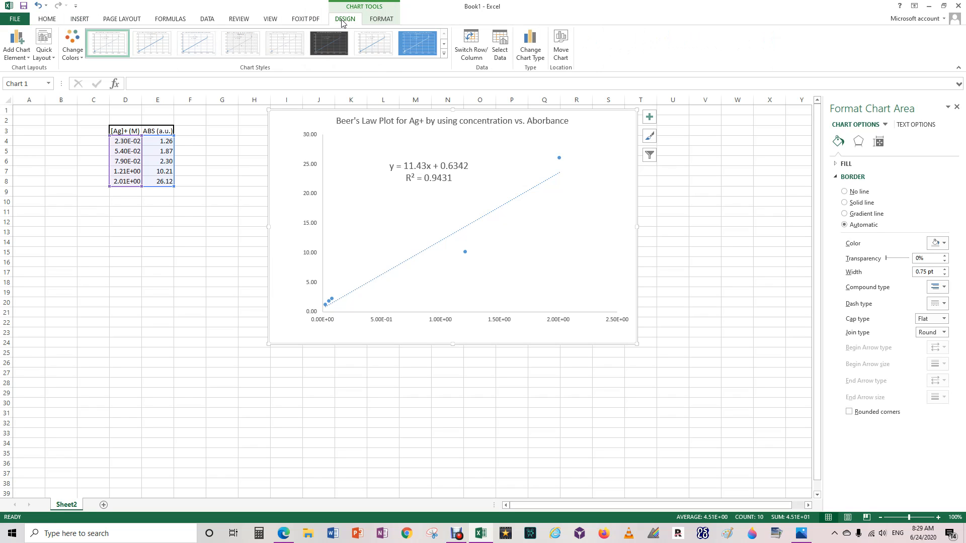
left_click(24, 60)
mouse_move(32, 72)
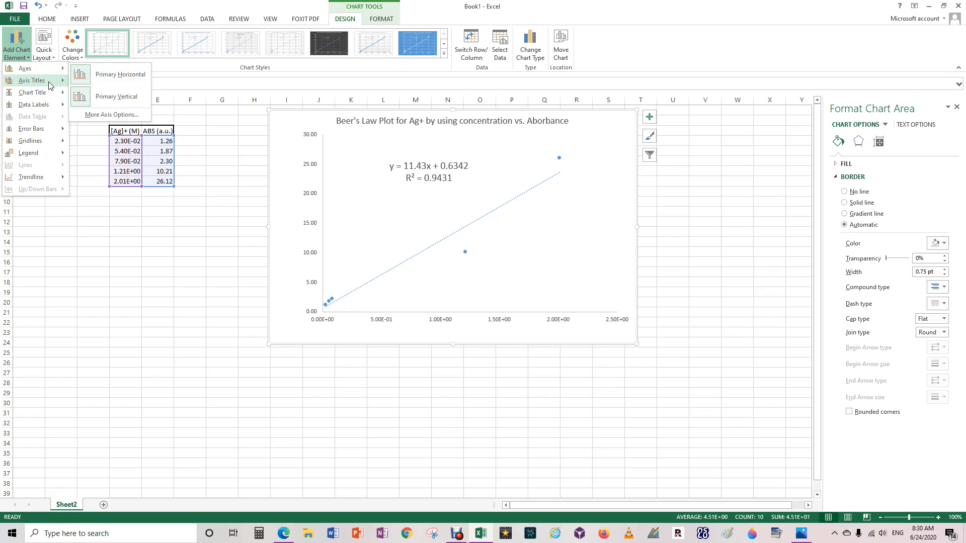
mouse_move(50, 85)
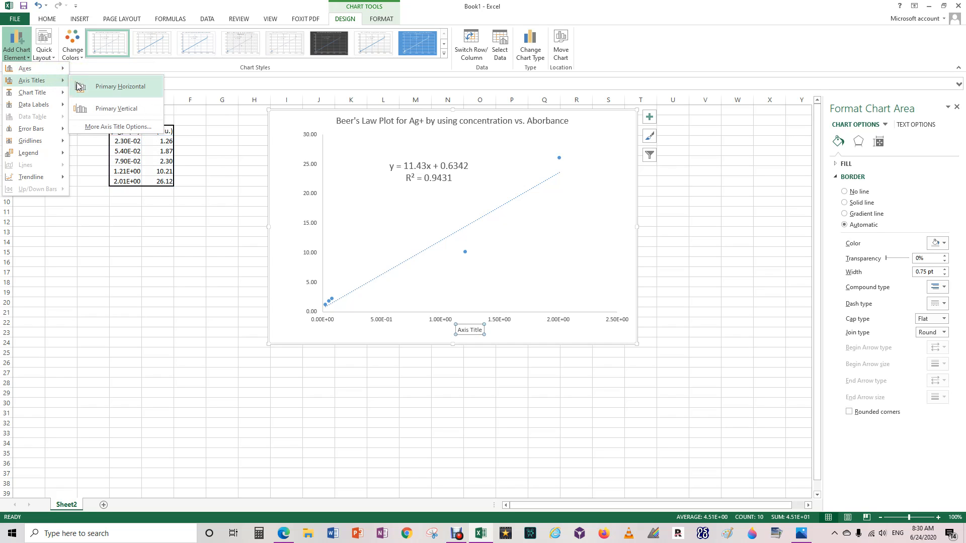
left_click(104, 86)
left_click(465, 331)
left_click_drag(457, 330, 530, 332)
key("BackSpace")
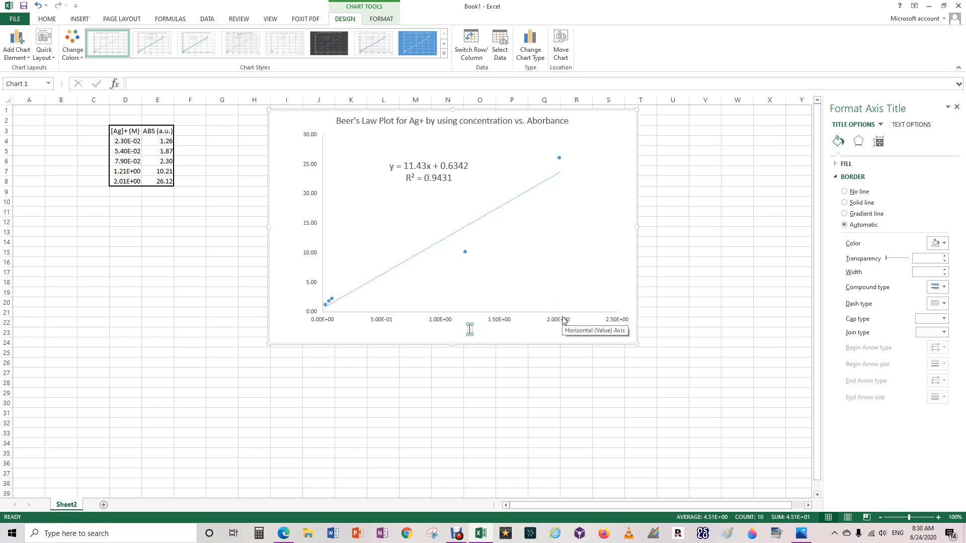
type("Conocentration (M)")
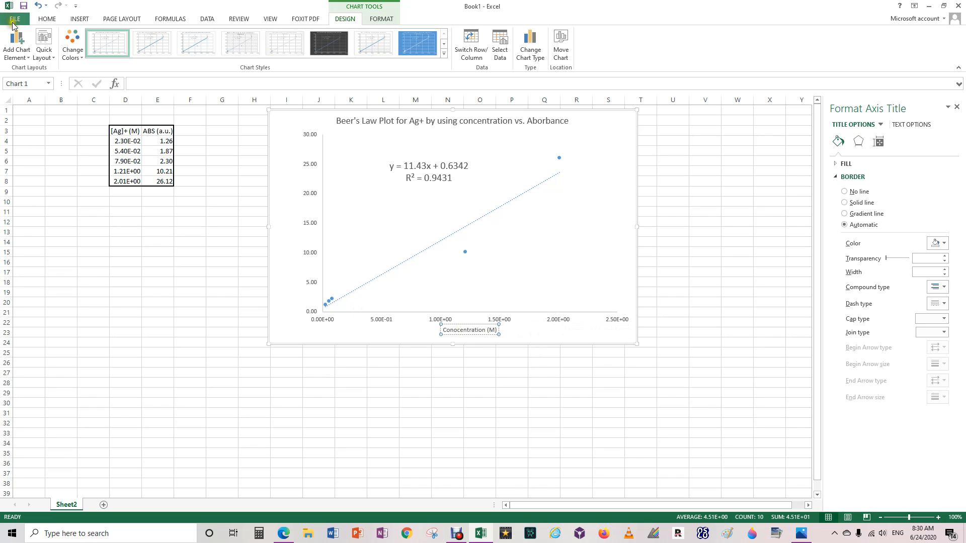
Add a primary vertical axis title to the chart reading "Absorbance (a.u.)".
left_click(16, 36)
mouse_move(32, 81)
left_click(106, 104)
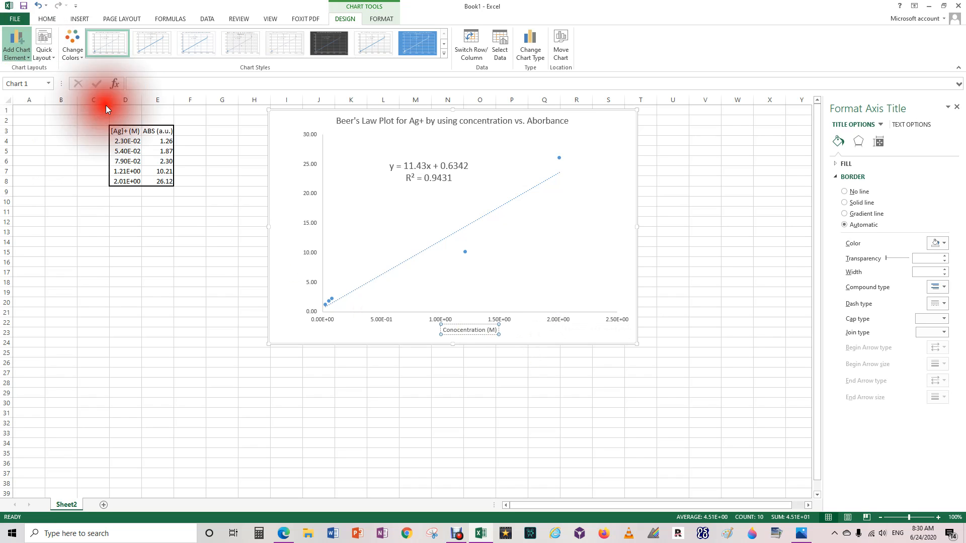
left_click_drag(297, 213, 298, 286)
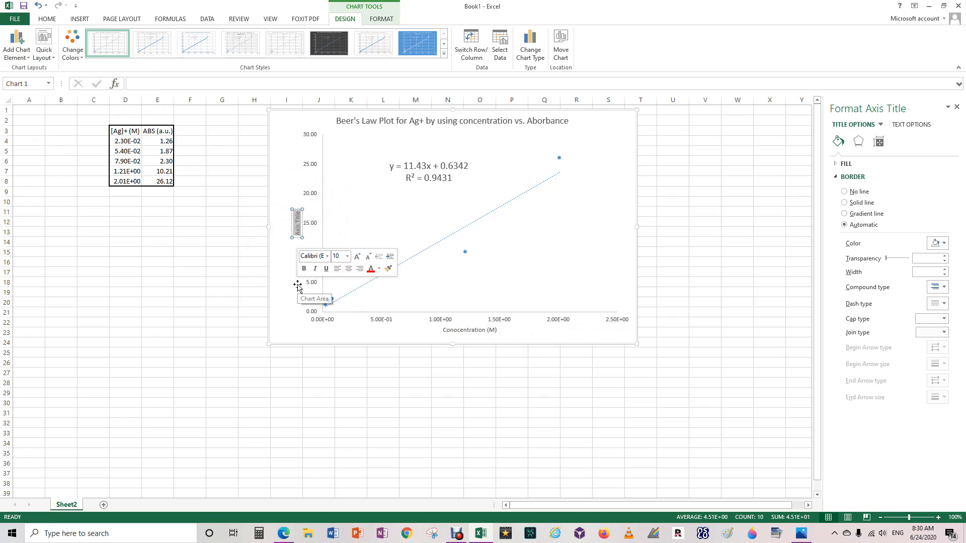
key("BackSpace")
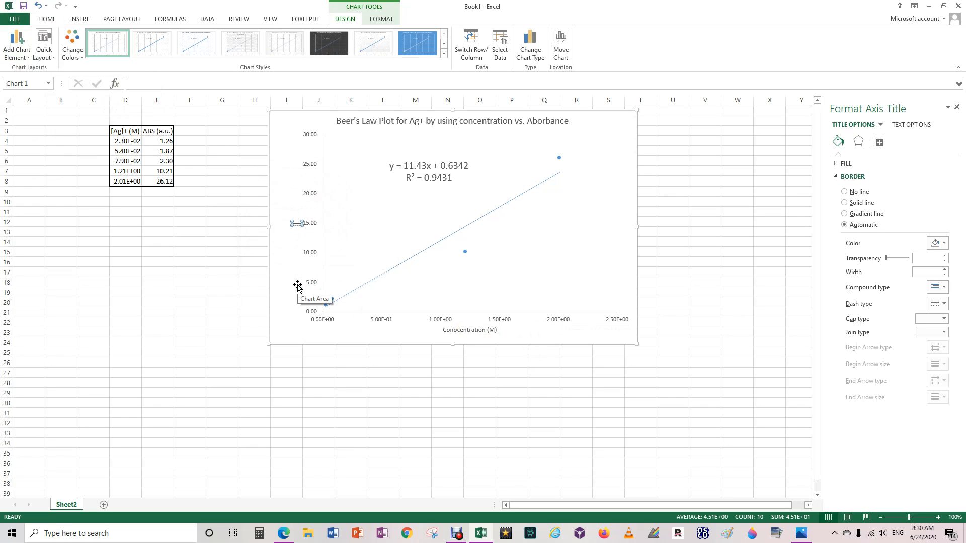
type("Absorbance (a.u.)")
left_click(281, 254)
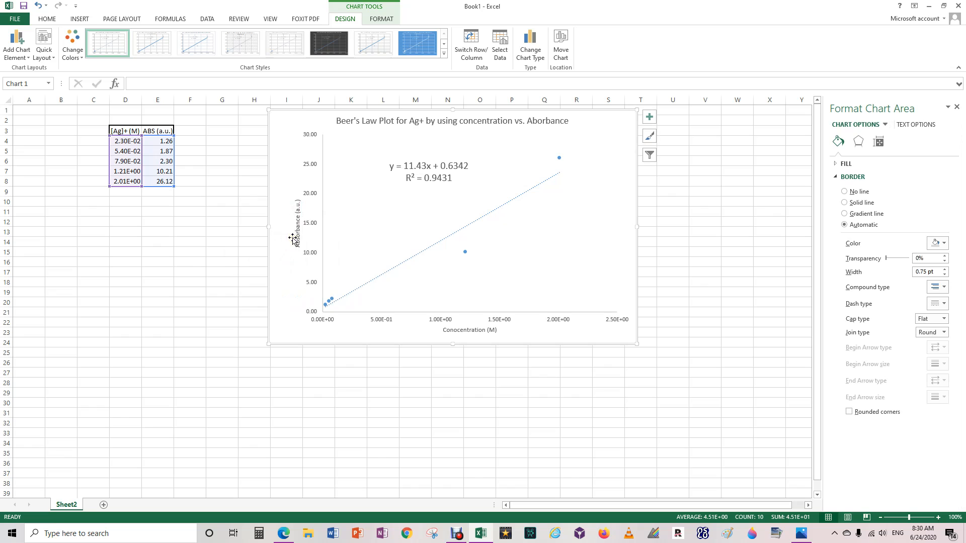
Set the font size of the vertical axis title "Absorbance (a.u.)" to 20.
left_click(44, 21)
left_click(146, 36)
left_click(153, 33)
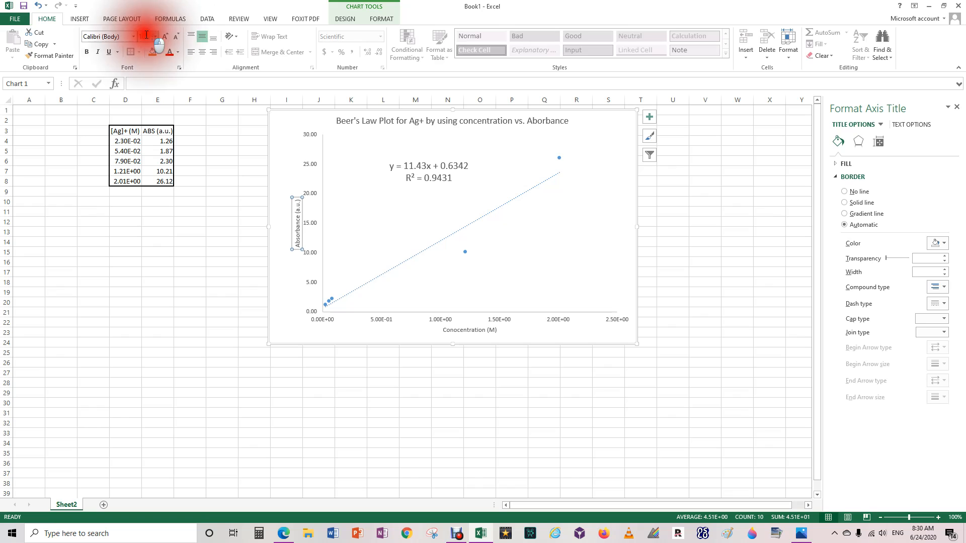
type("20")
key("Return")
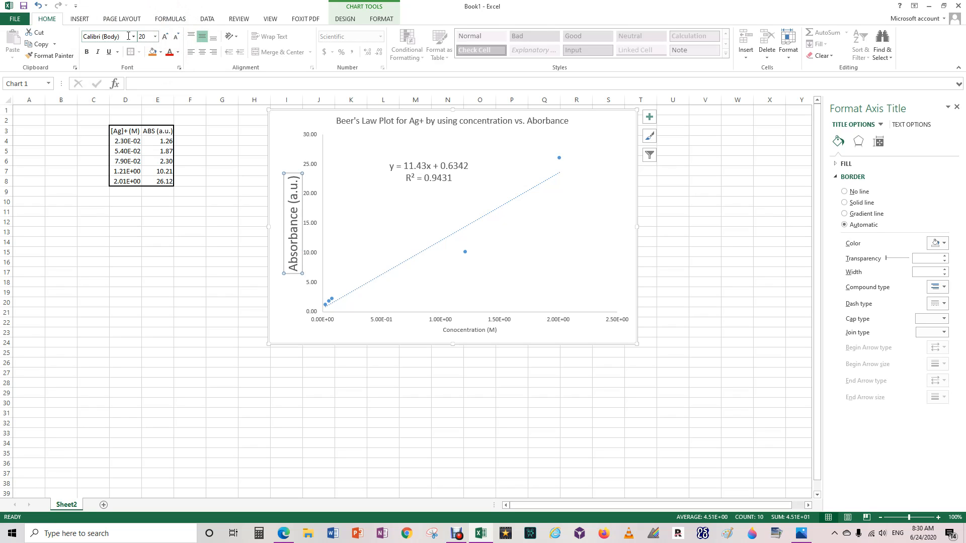
Enlarge the horizontal axis title's font to match the size of the vertical axis title.
left_click(480, 330)
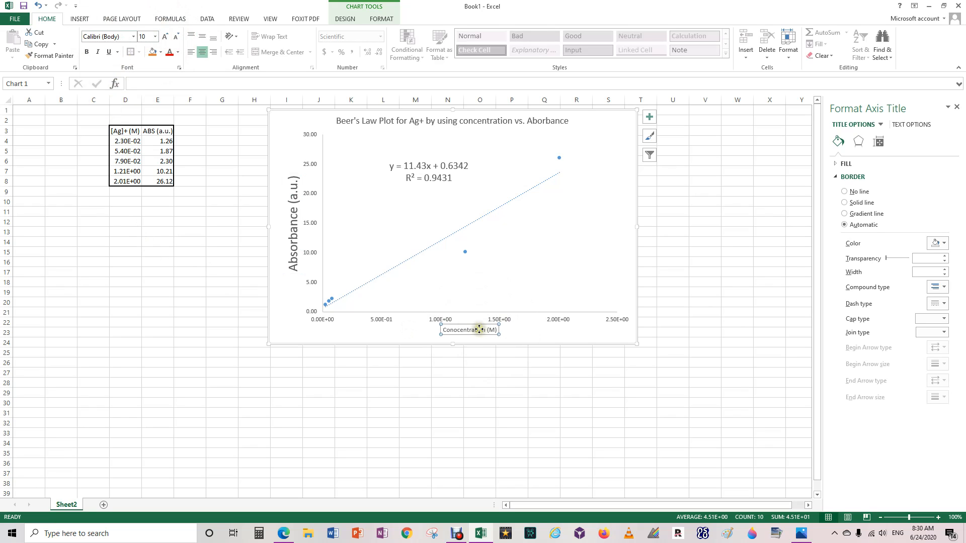
left_click(134, 34)
left_click(145, 37)
left_click(140, 36)
key("Return")
left_click(593, 422)
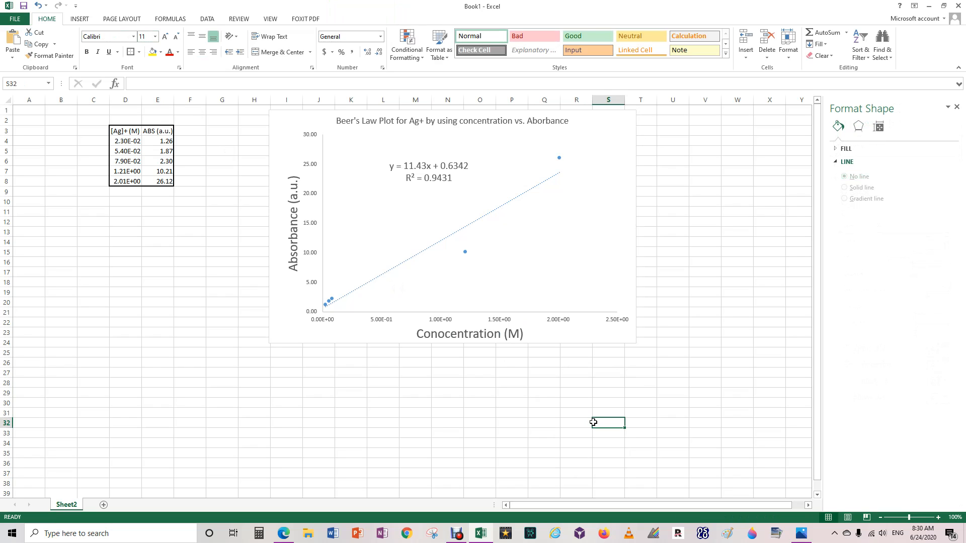
Set the chart title's font size to 30.
left_click(418, 123)
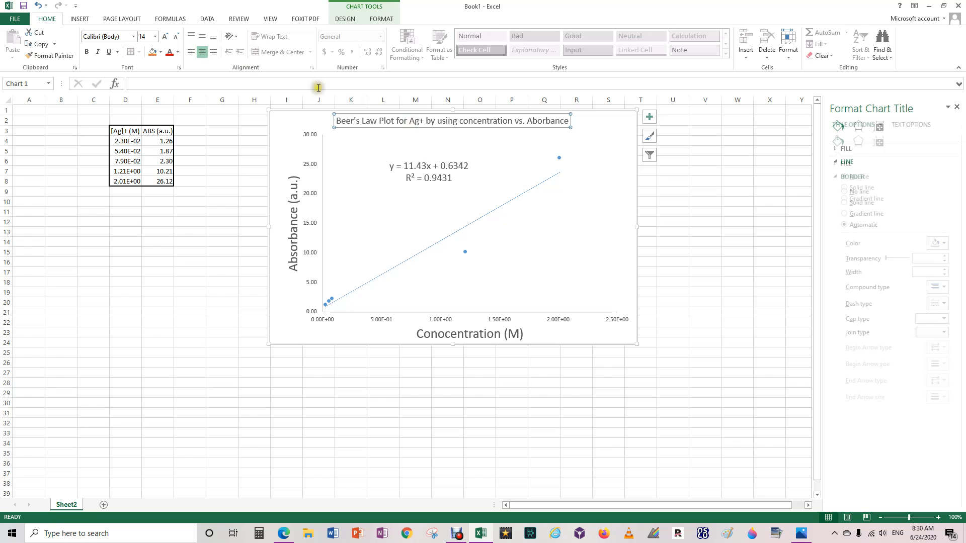
left_click(140, 37)
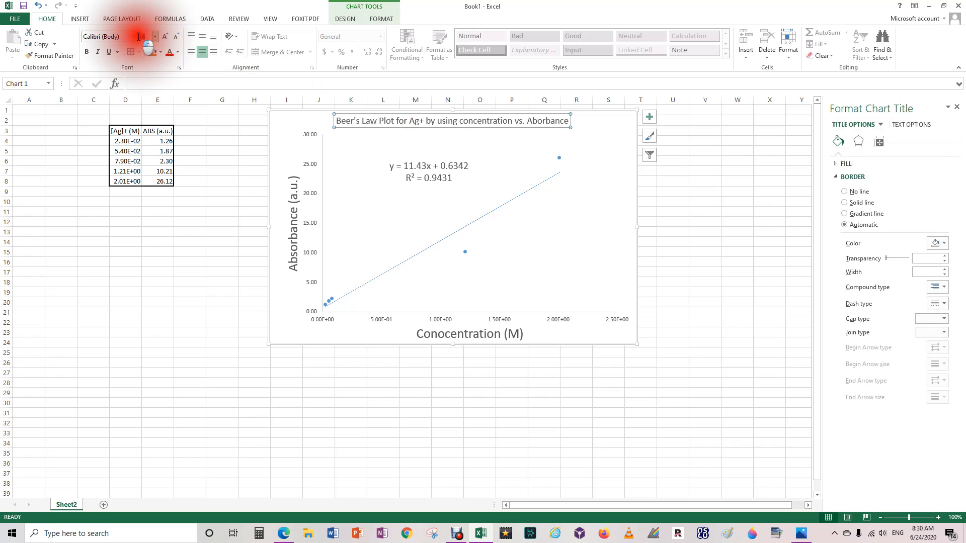
type("3")
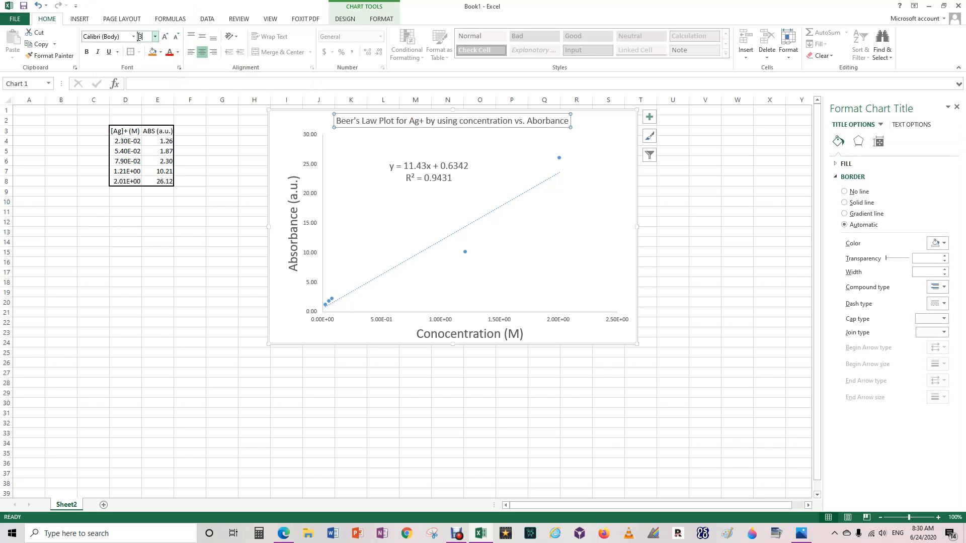
type("0")
key("Return")
Shrink the plot area from its upper edge so that it clears the two-line chart title.
left_click(596, 246)
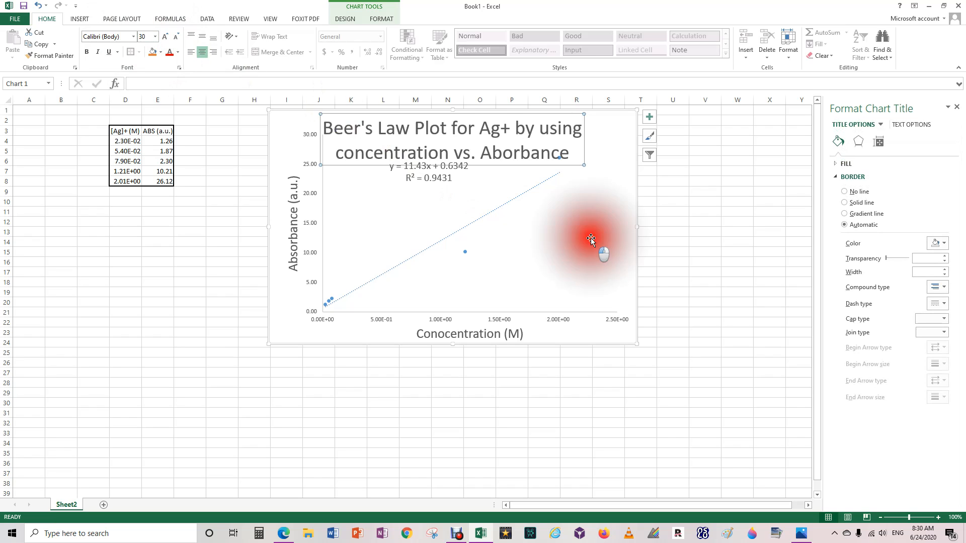
left_click_drag(618, 135, 621, 171)
left_click(673, 342)
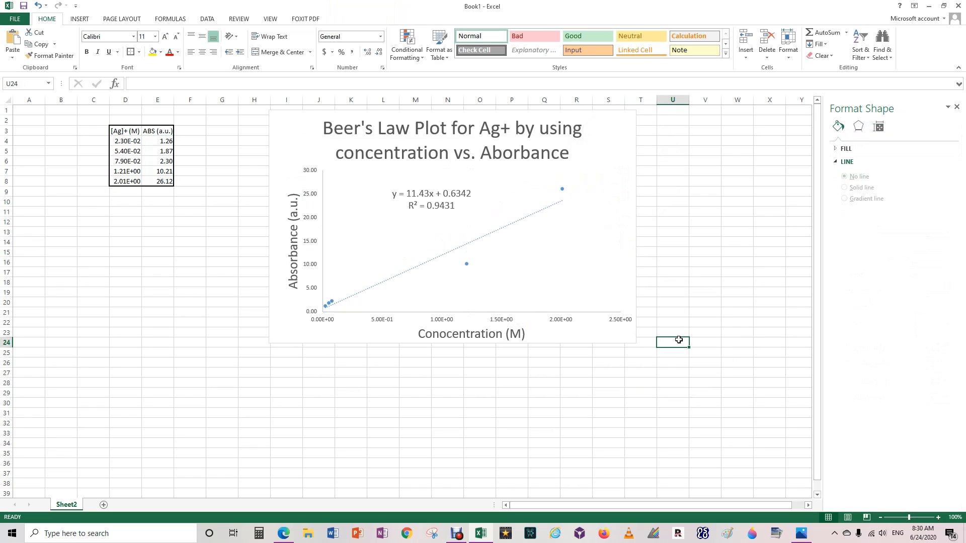